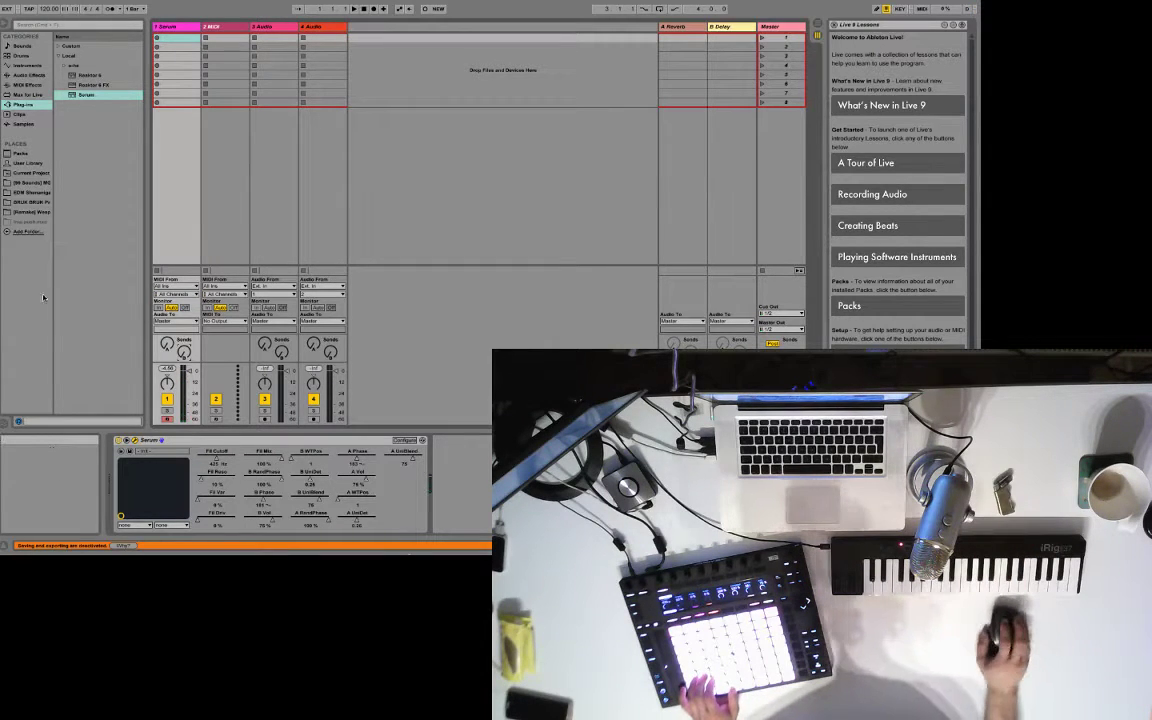
Sort the Serum presets on the first track by highest rating and load BA Deep Sync [BS] followed by BA Feed the Mau5 [JL].
{"action": "left_click", "coordinate": [133, 440]}
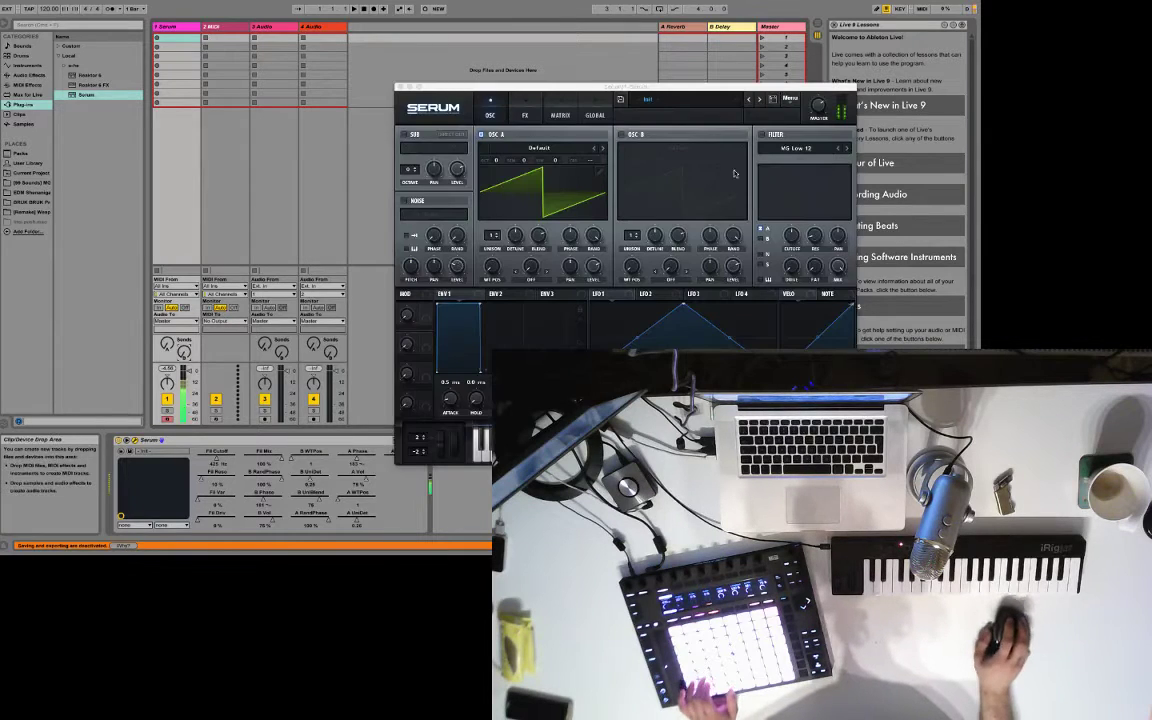
{"action": "left_click", "coordinate": [773, 100]}
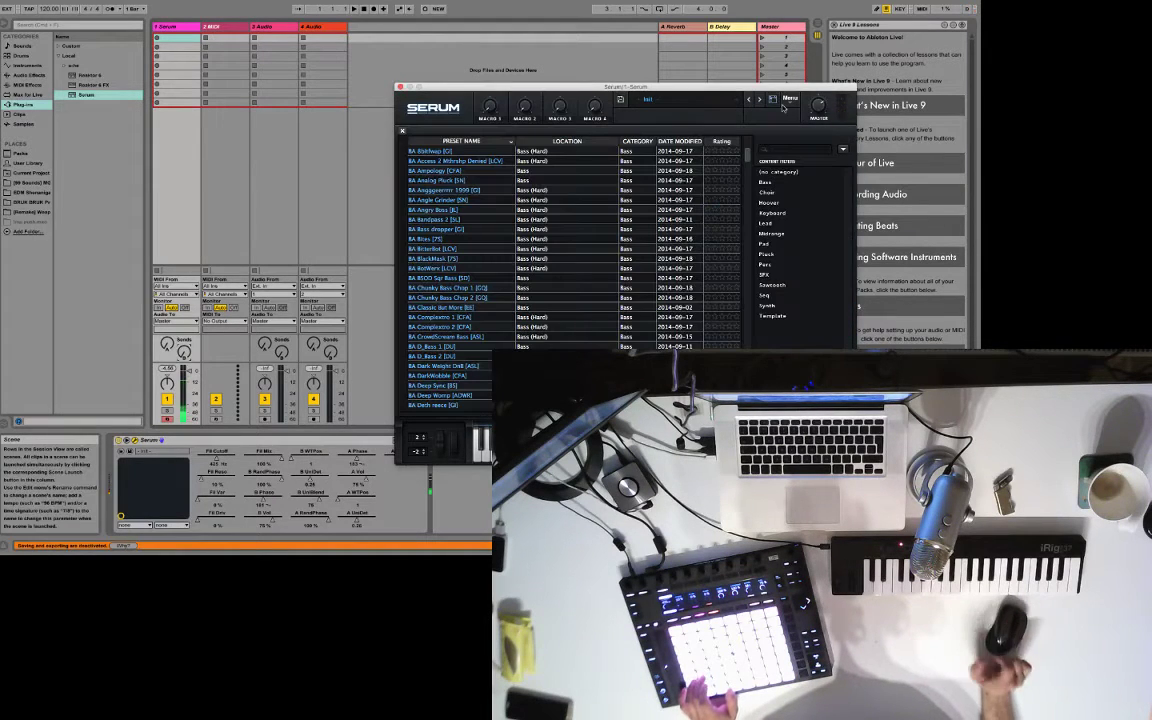
{"action": "left_click", "coordinate": [719, 141]}
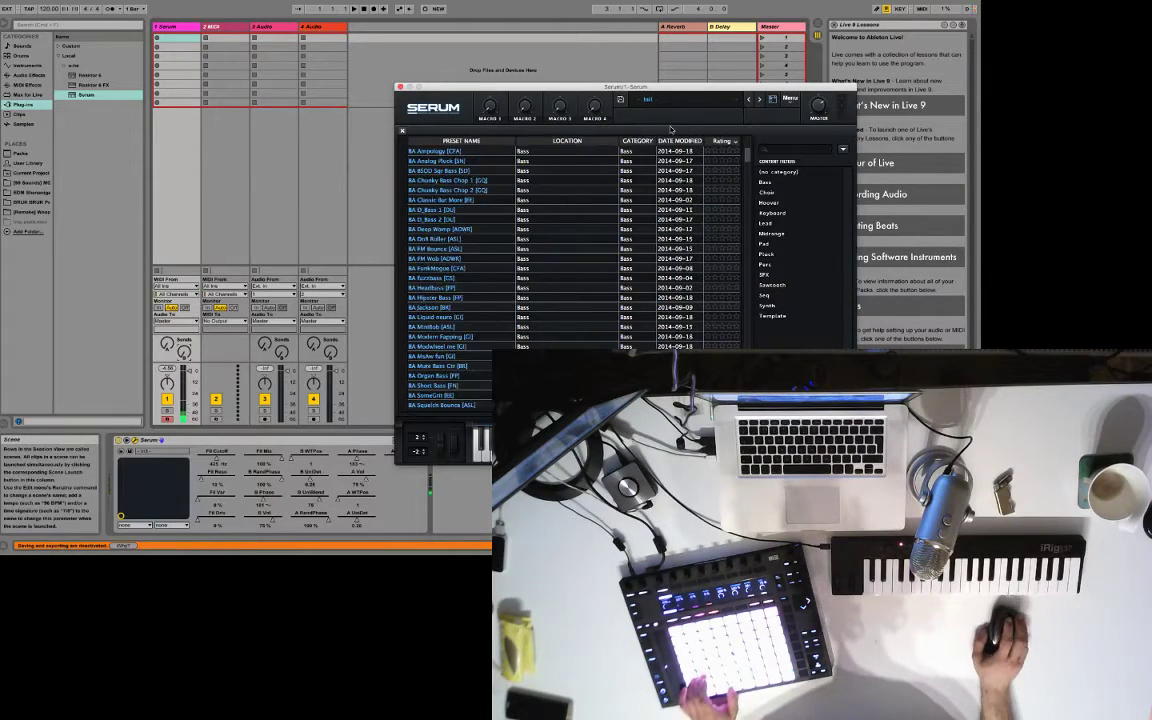
{"action": "left_click", "coordinate": [741, 143]}
{"action": "left_click", "coordinate": [476, 152]}
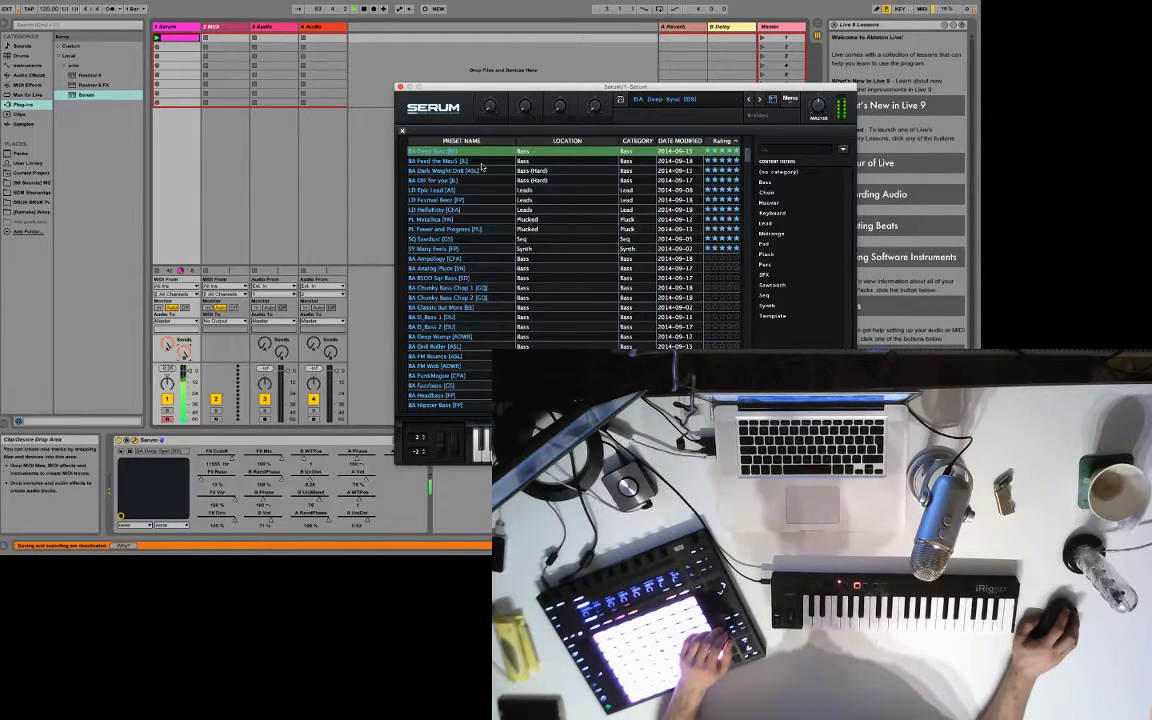
{"action": "left_click", "coordinate": [481, 163]}
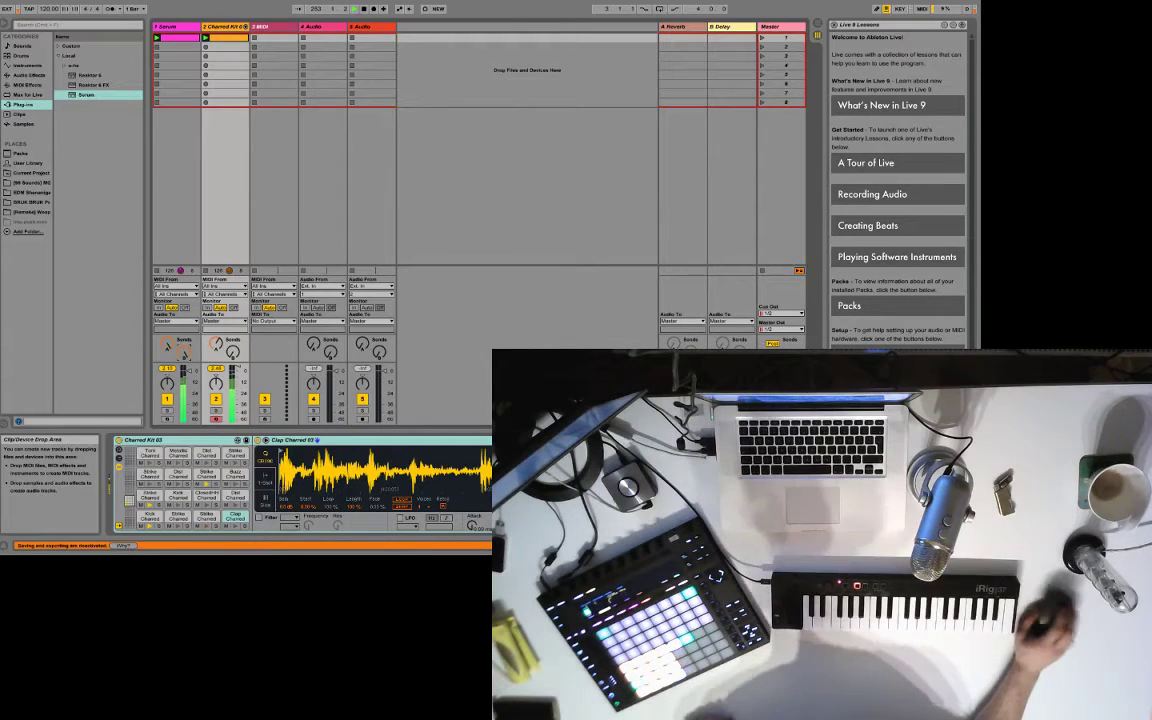
Duplicate the first Serum track together with its clip.
{"action": "left_click", "coordinate": [183, 29]}
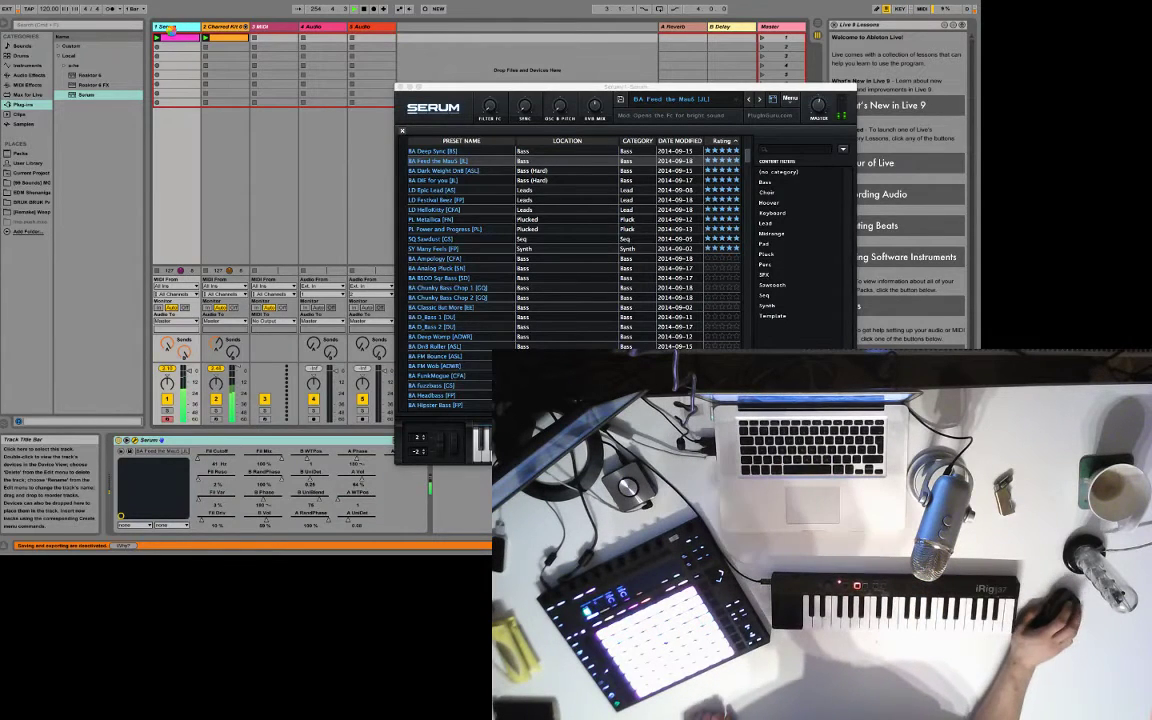
{"action": "left_click", "coordinate": [170, 33]}
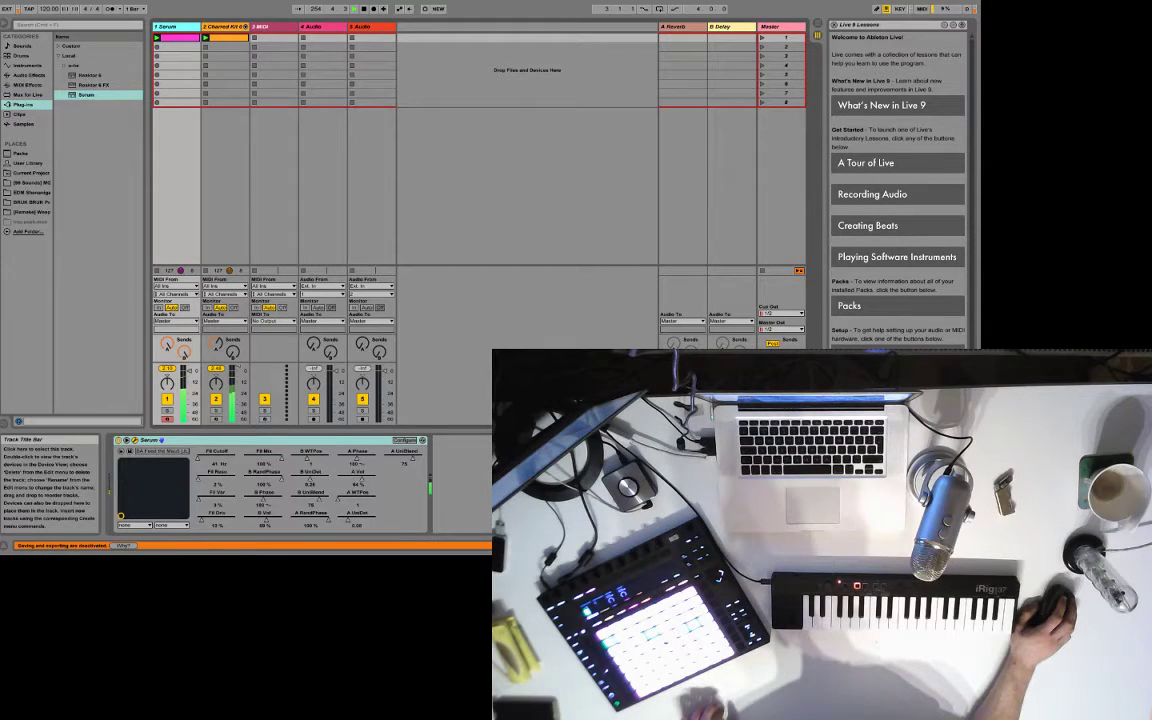
{"action": "key", "text": "super+d"}
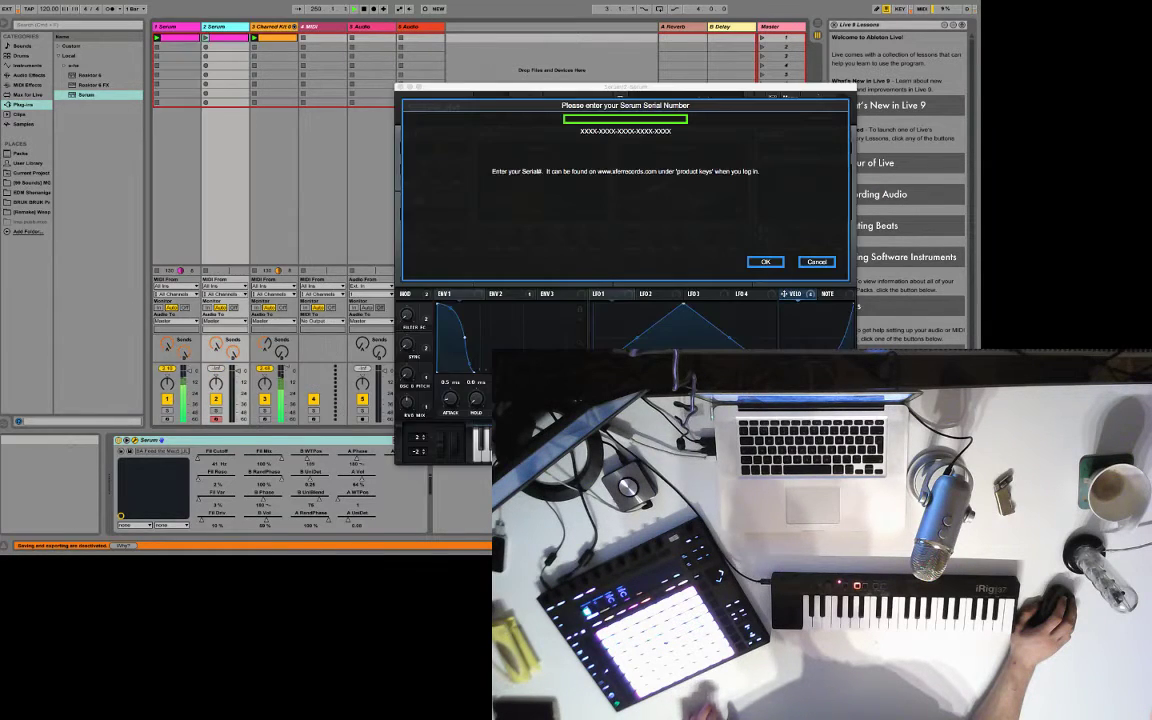
Paste the Serum serial number into the registration prompt of the duplicated instrument and confirm it.
{"action": "left_click", "coordinate": [604, 119]}
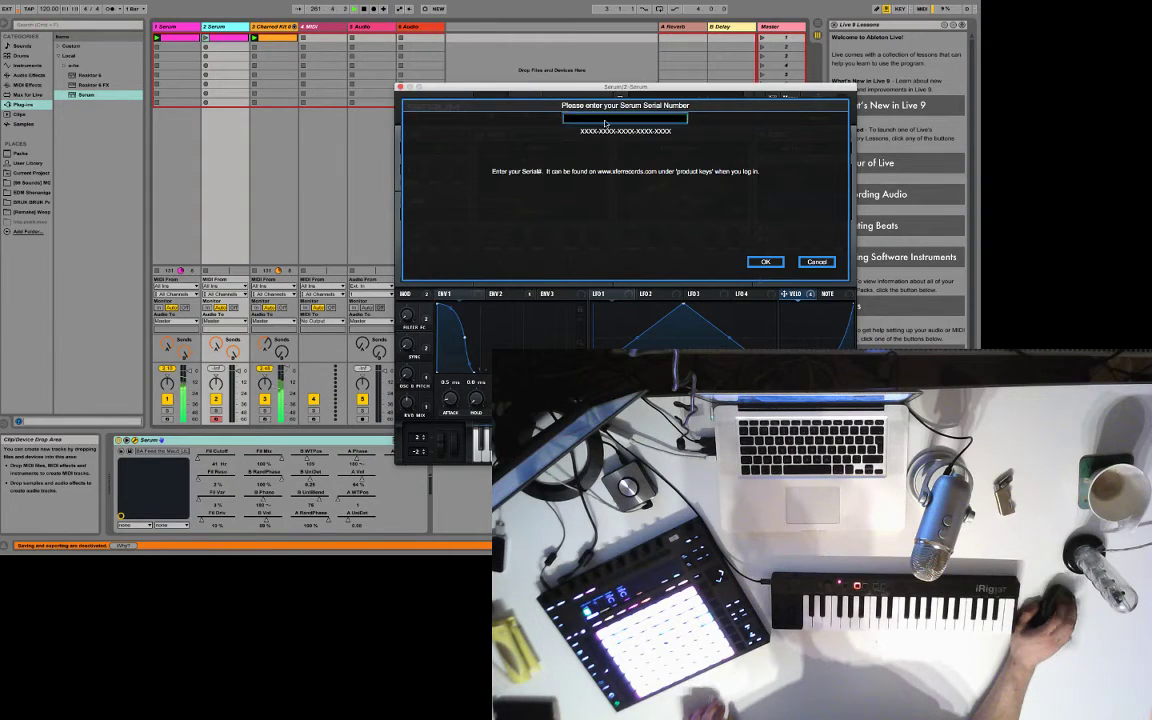
{"action": "right_click", "coordinate": [604, 119]}
{"action": "left_click", "coordinate": [641, 148]}
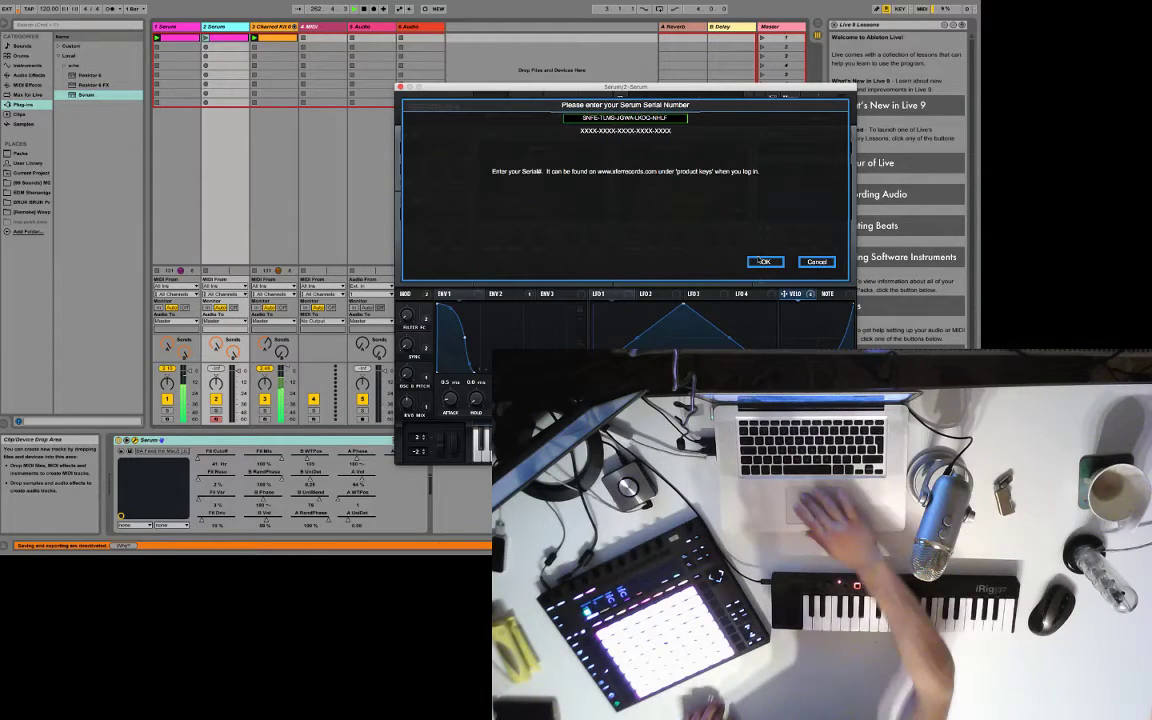
{"action": "left_click", "coordinate": [765, 261]}
{"action": "left_click", "coordinate": [764, 260]}
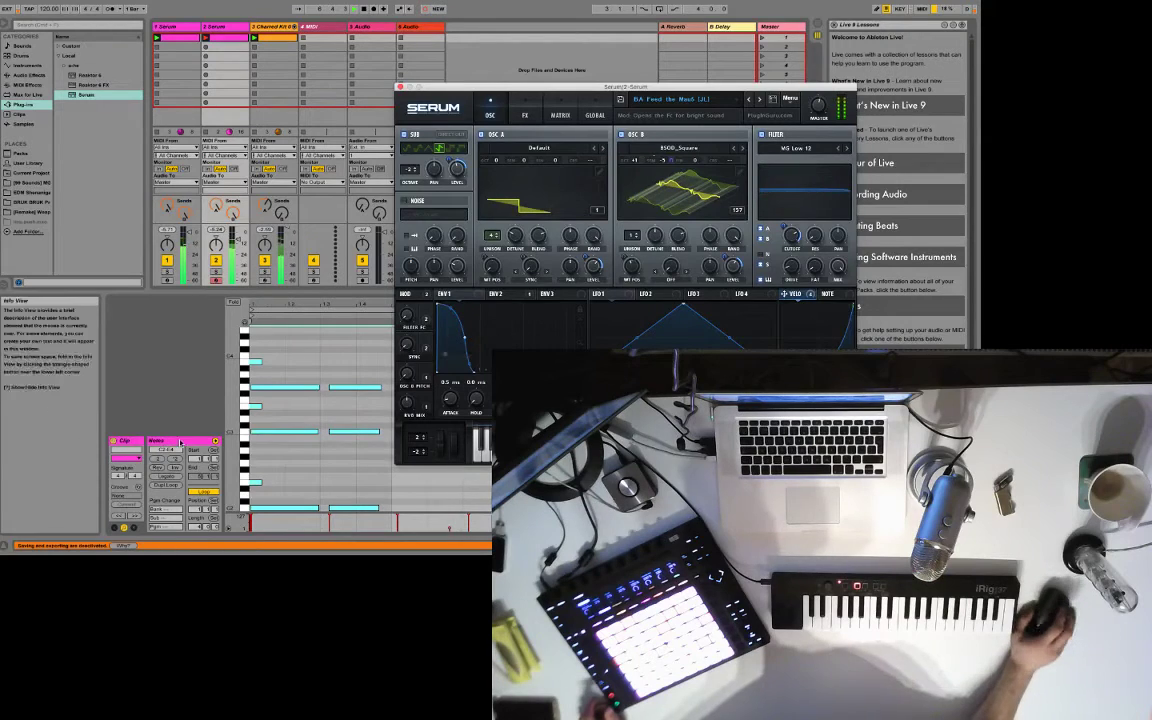
Delete the short stray notes at the start of the second Serum track's clip.
{"action": "left_click", "coordinate": [259, 484]}
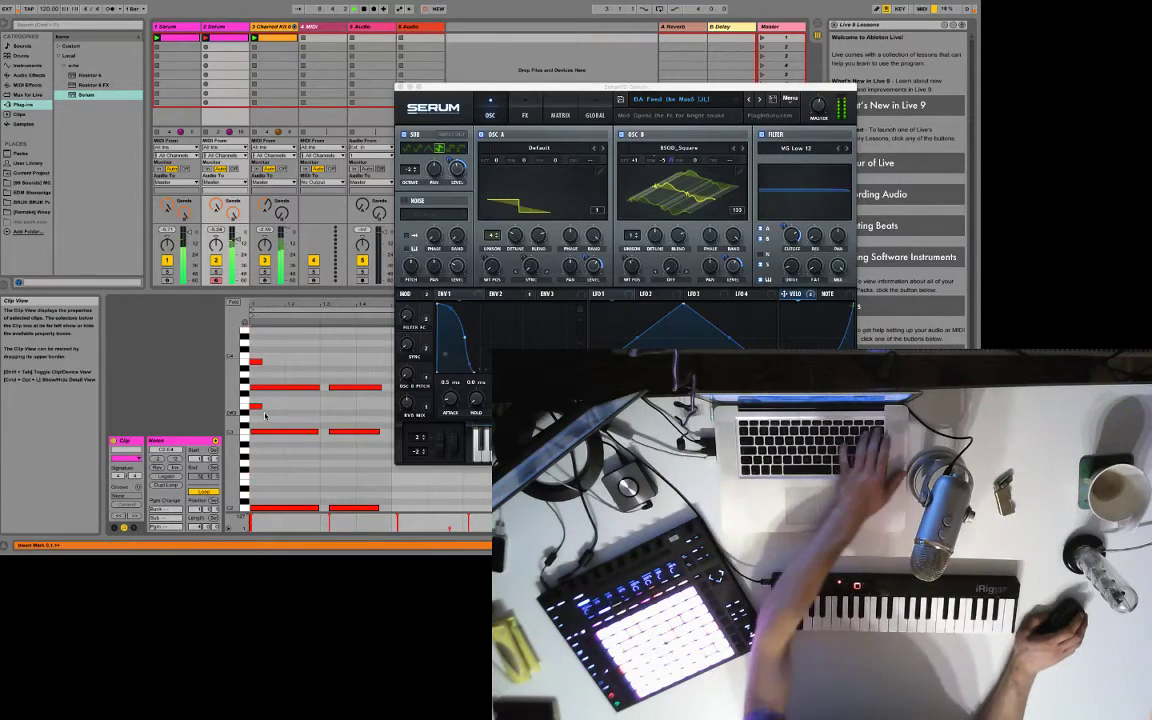
{"action": "key", "text": "BackSpace"}
{"action": "left_click_drag", "start_coordinate": [259, 407], "coordinate": [255, 363]}
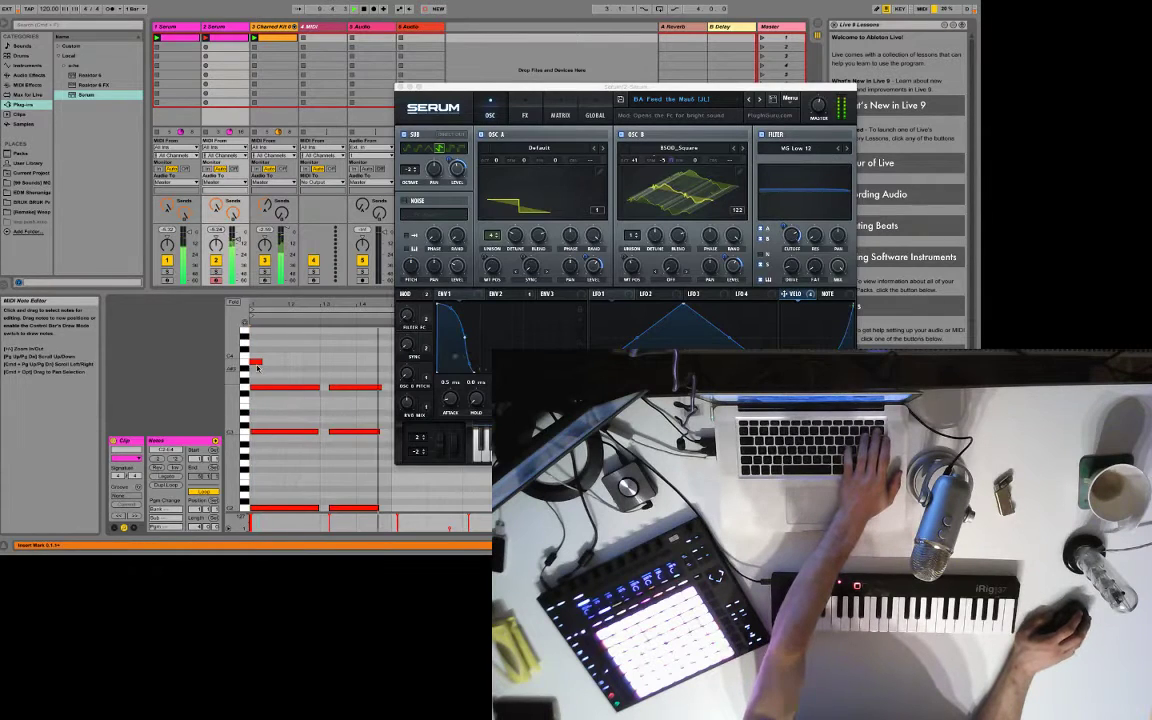
{"action": "key", "text": "BackSpace"}
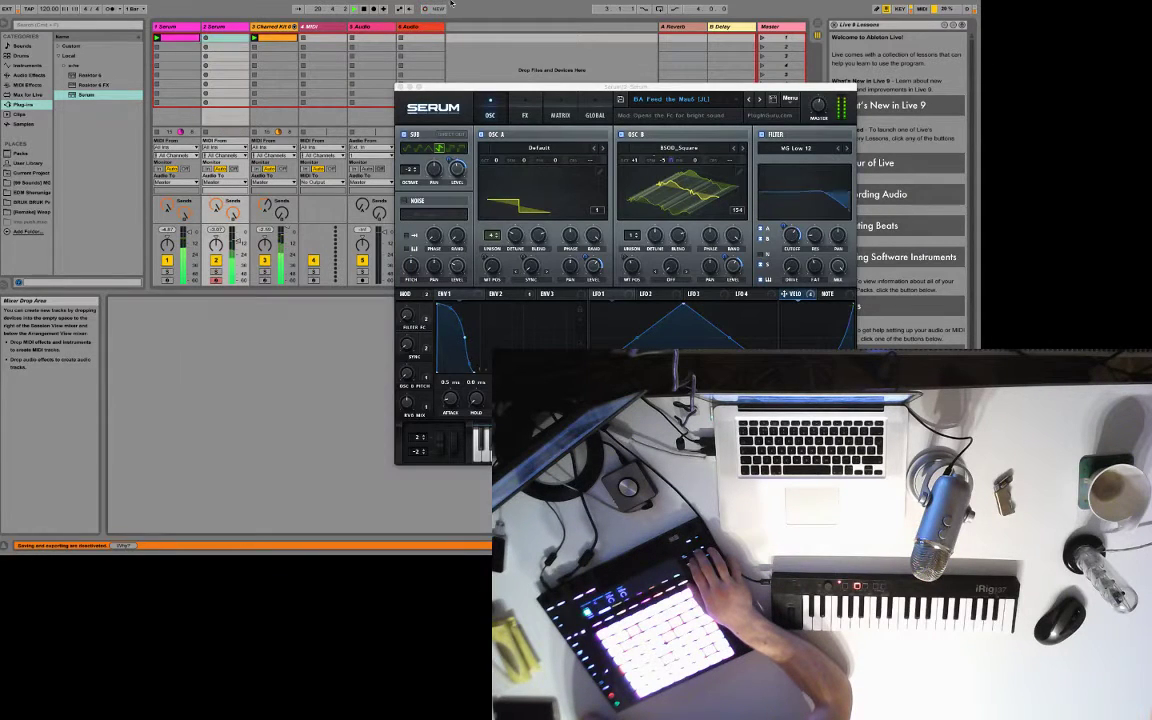
Sort the second Serum's presets by highest rating and audition the five-star sounds from BA Feed the Mau5 to LD Festival Beez [FP].
{"action": "left_click", "coordinate": [772, 102]}
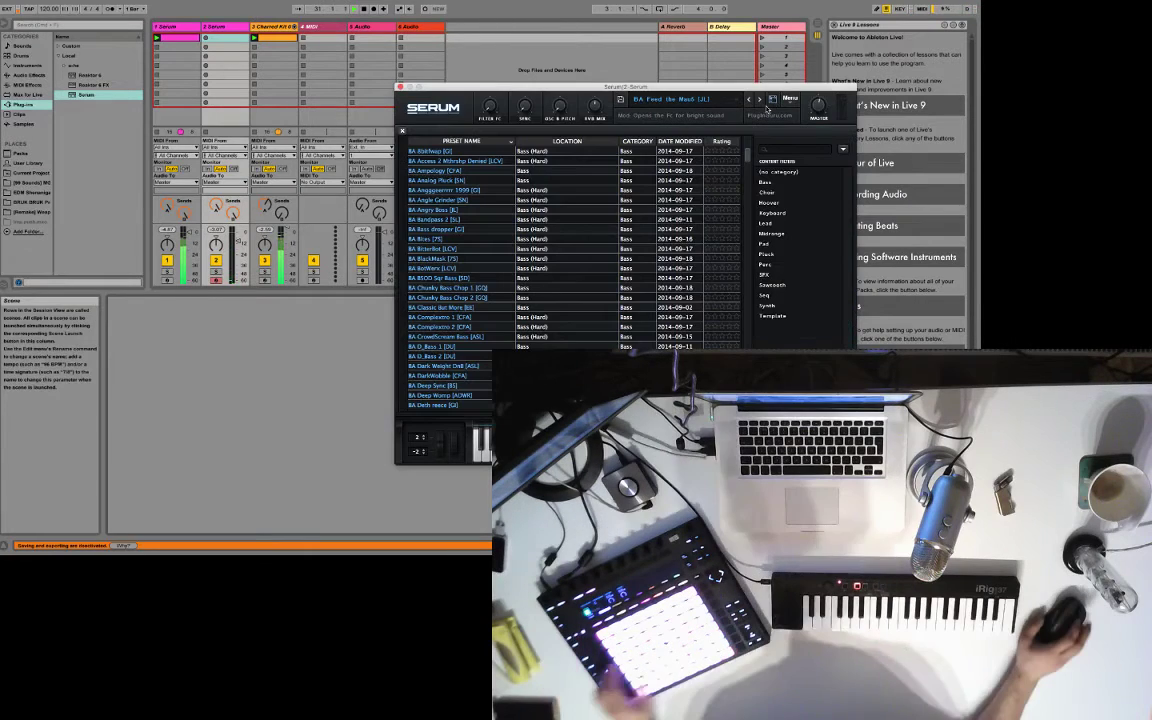
{"action": "left_click", "coordinate": [721, 141]}
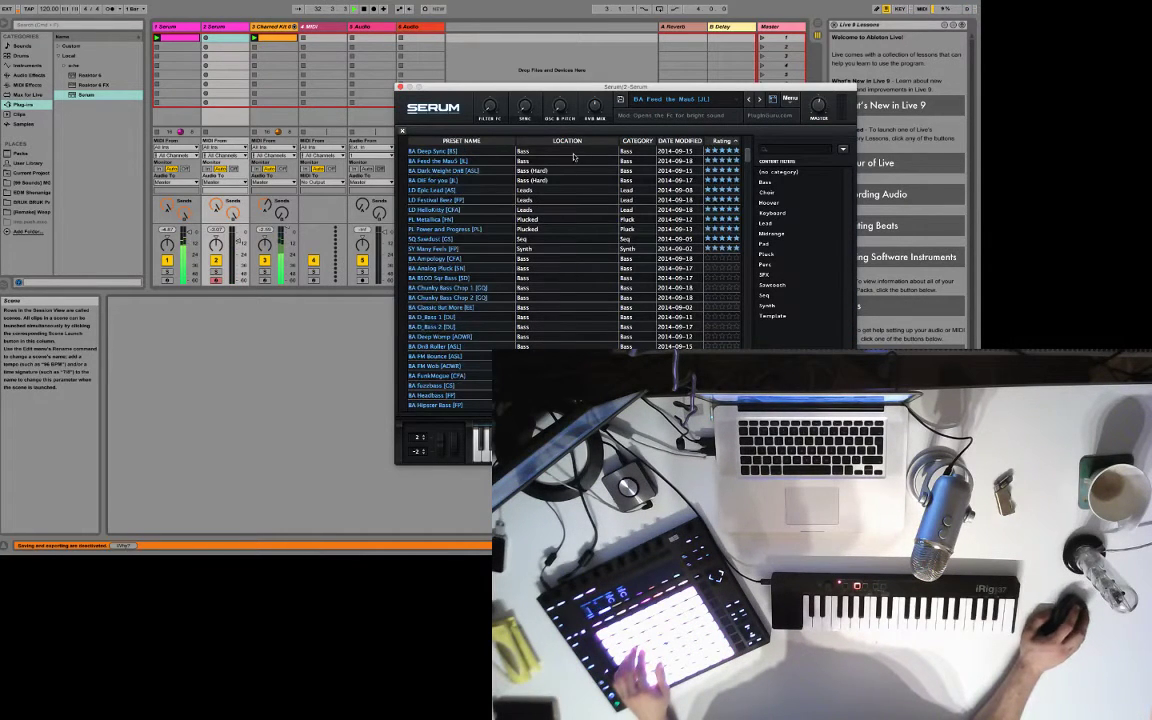
{"action": "left_click", "coordinate": [485, 161]}
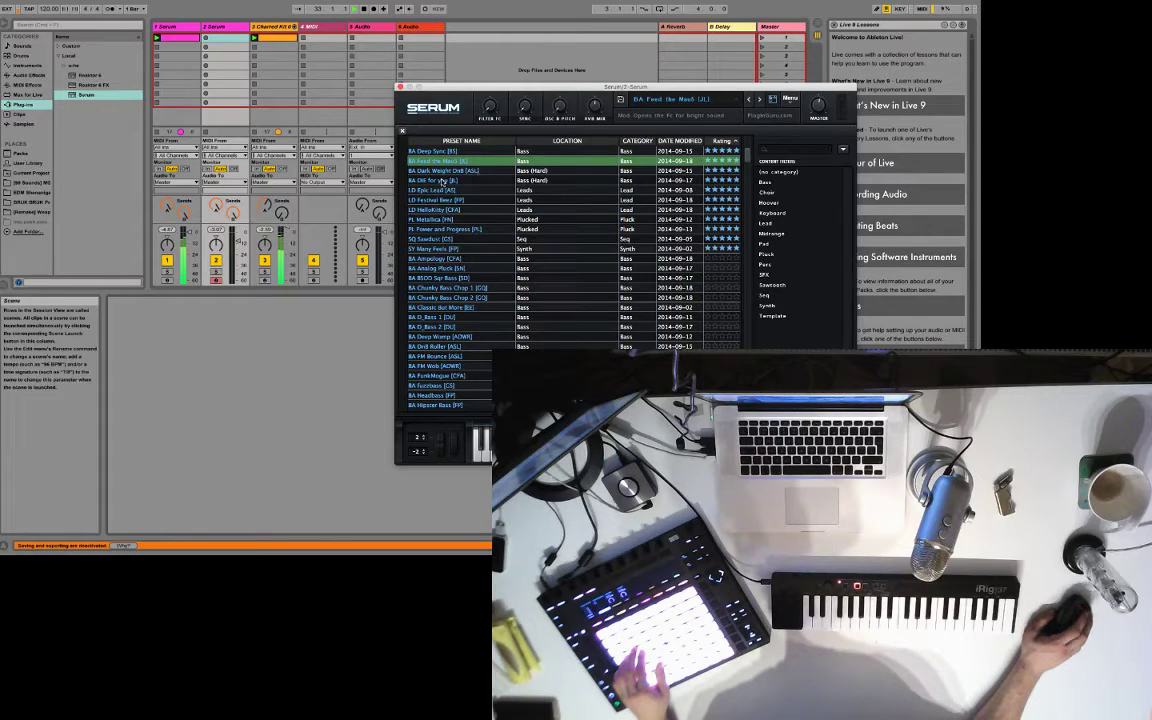
{"action": "left_click", "coordinate": [445, 172]}
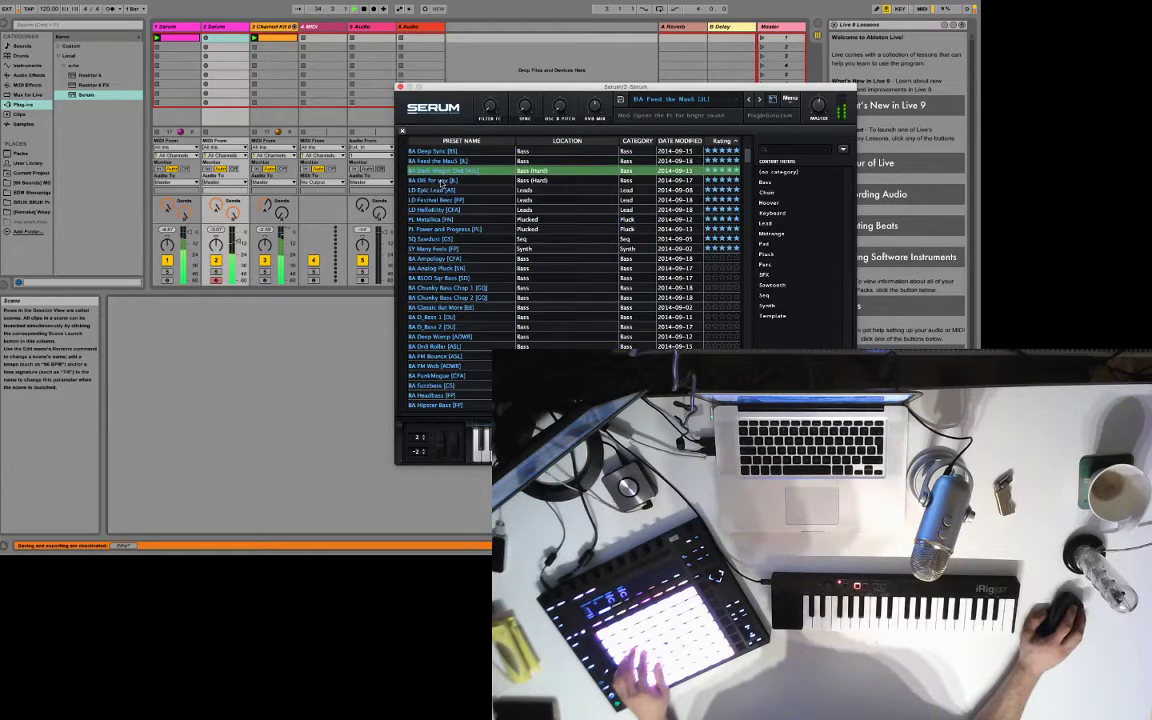
{"action": "left_click", "coordinate": [442, 181]}
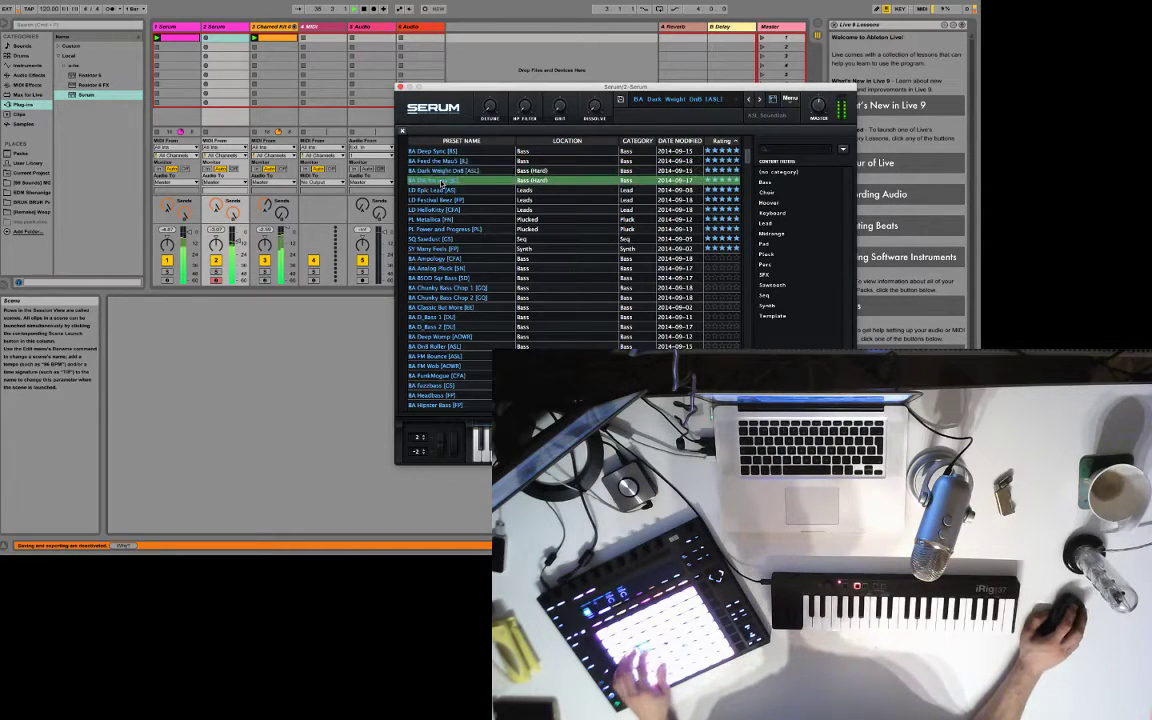
{"action": "left_click", "coordinate": [440, 190]}
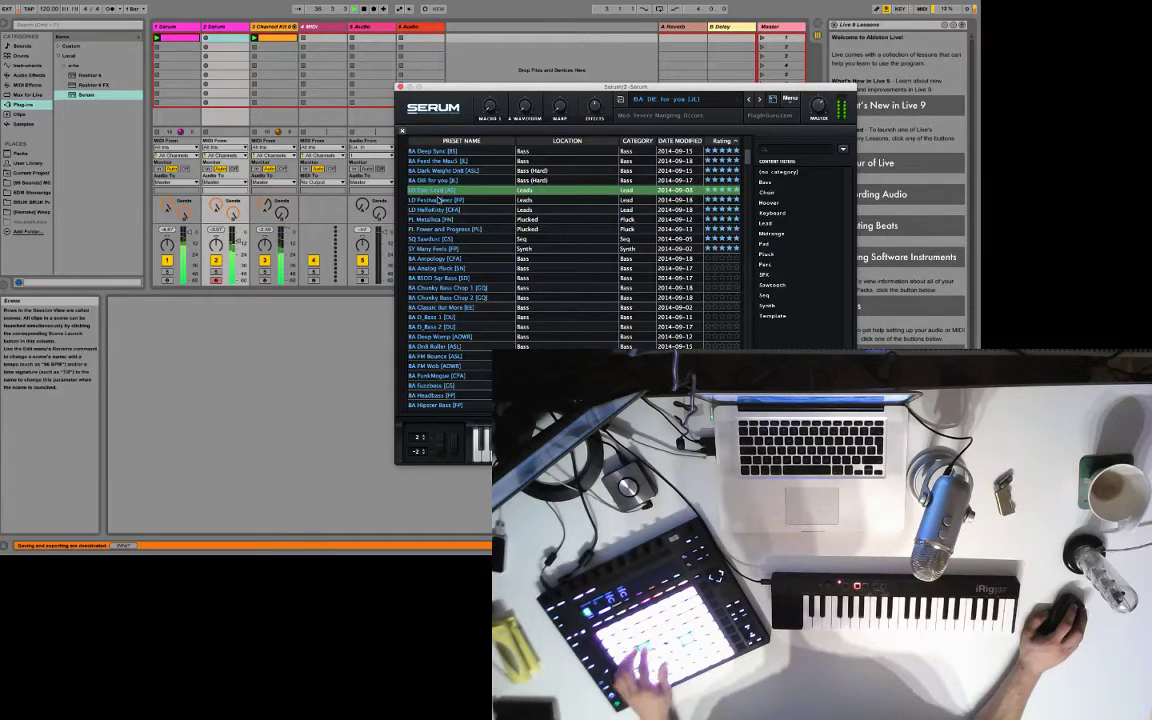
{"action": "left_click", "coordinate": [440, 200]}
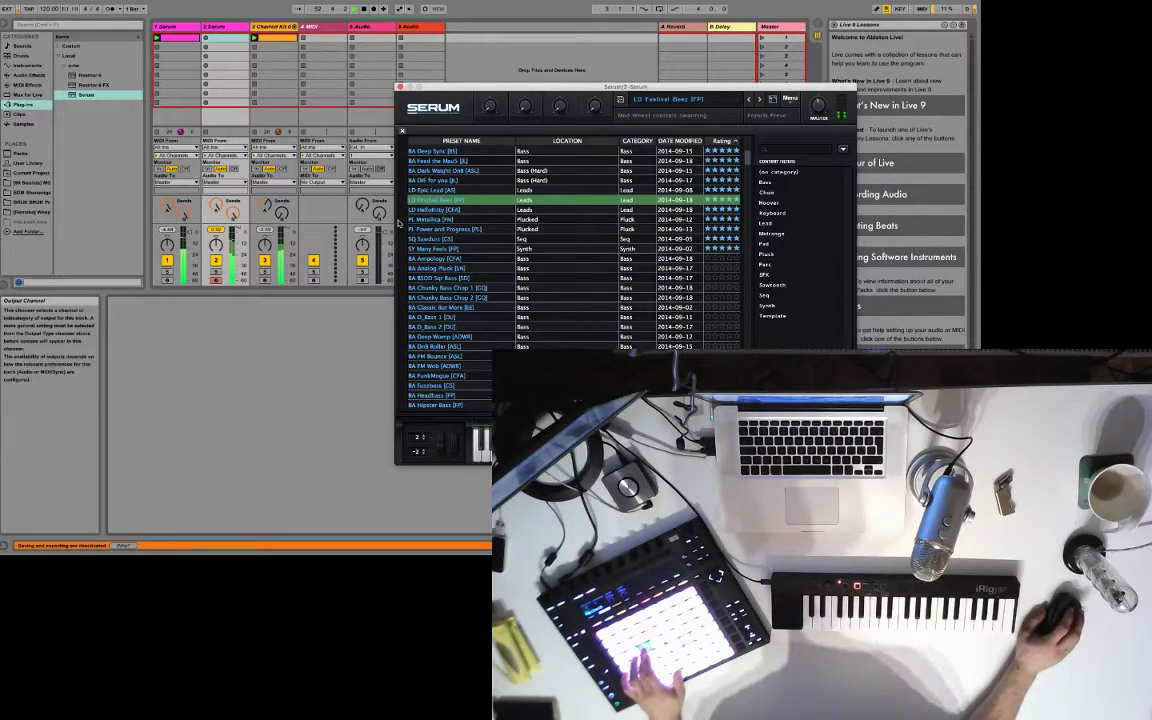
Audition the second Serum's remaining five-star presets, from LD HelloKitty [CFA] through PL Metallica, PL Power and Progress and SQ Sawdust to SY Many Feels.
{"action": "left_click", "coordinate": [427, 211]}
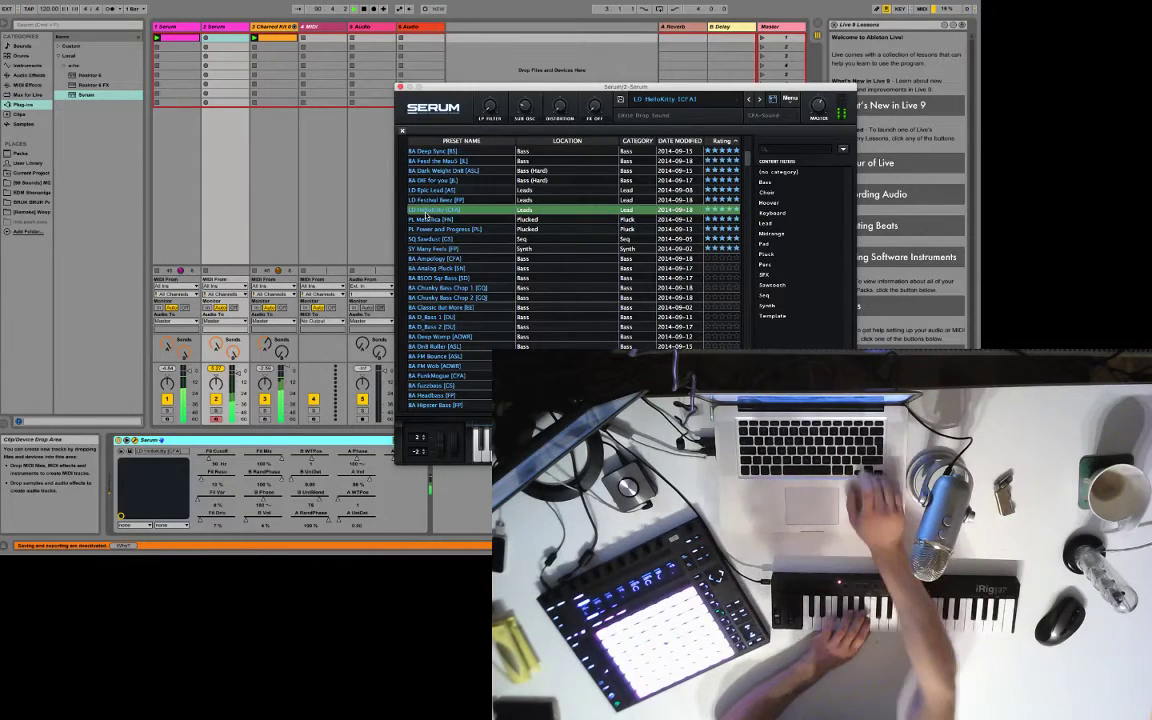
{"action": "key", "text": "Down"}
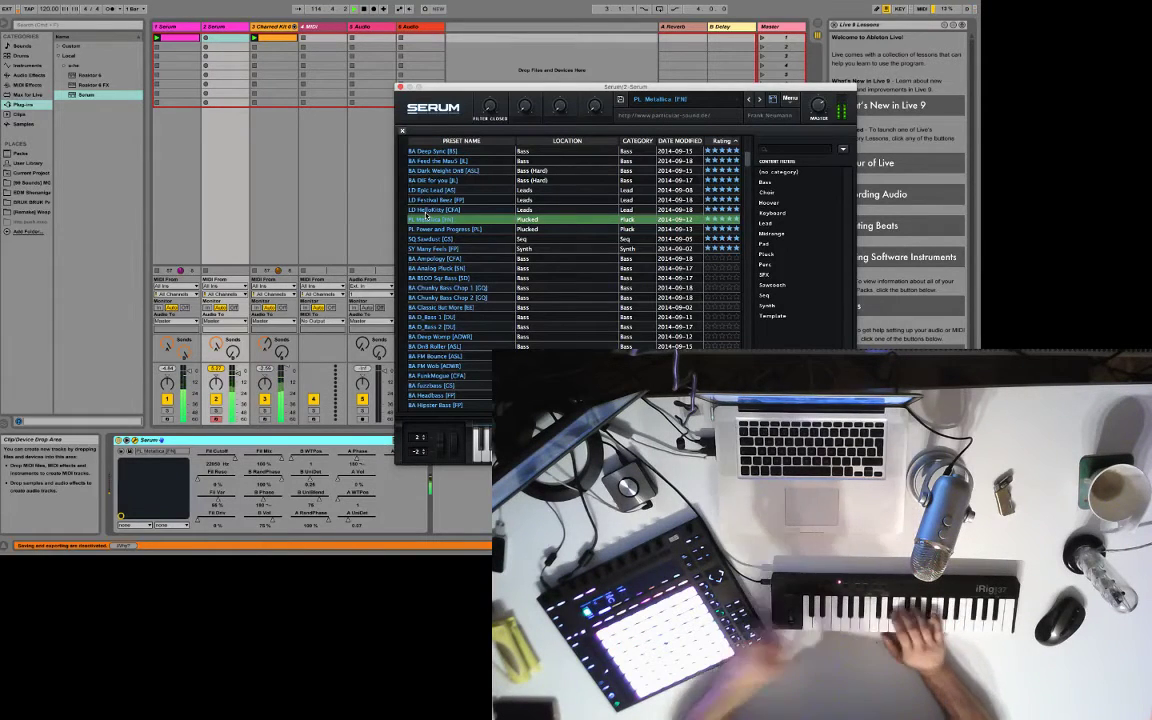
{"action": "key", "text": "Down"}
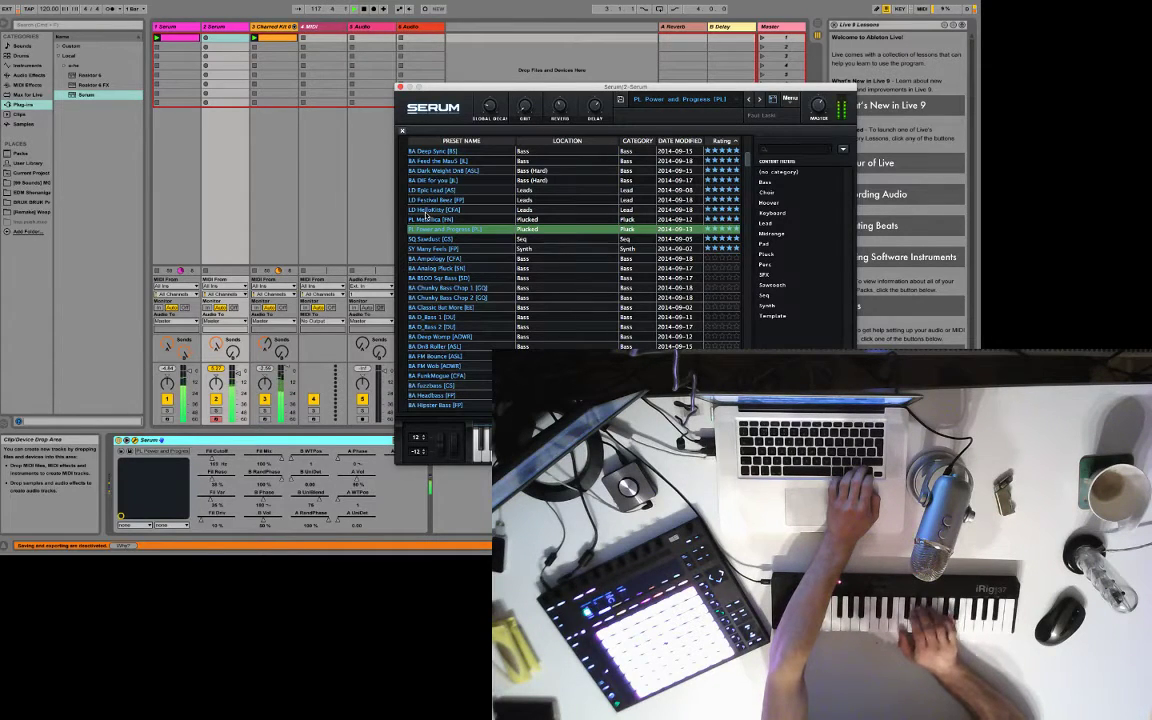
{"action": "key", "text": "Down"}
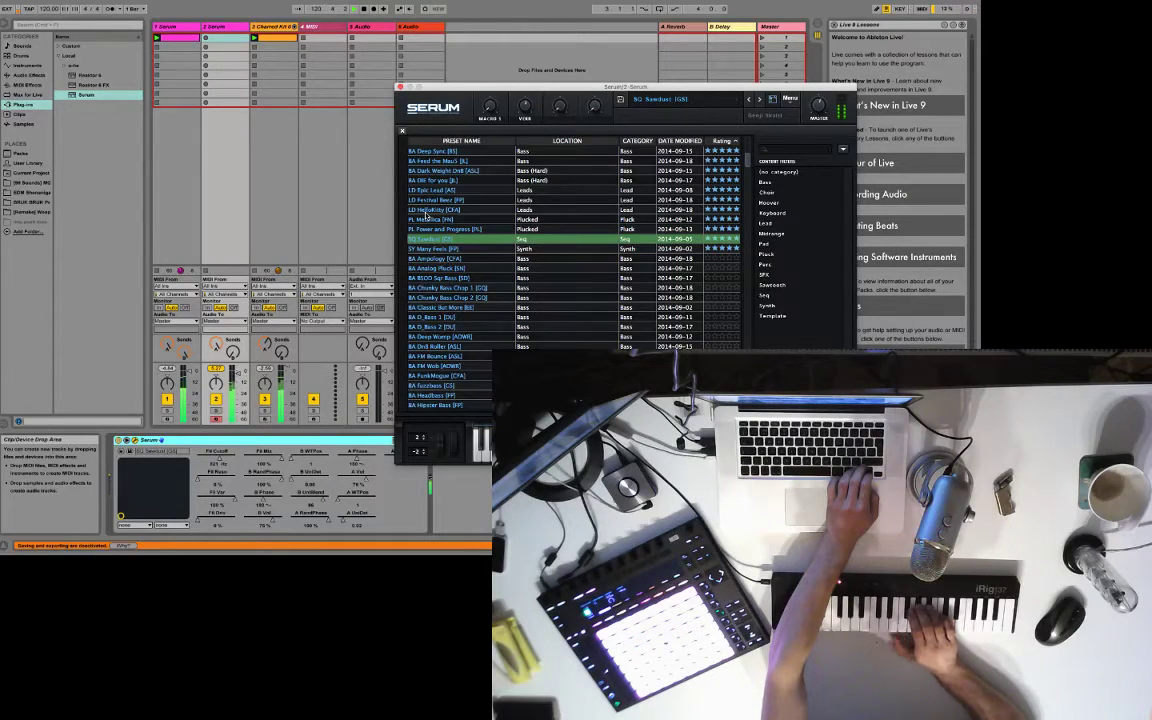
{"action": "key", "text": "Down"}
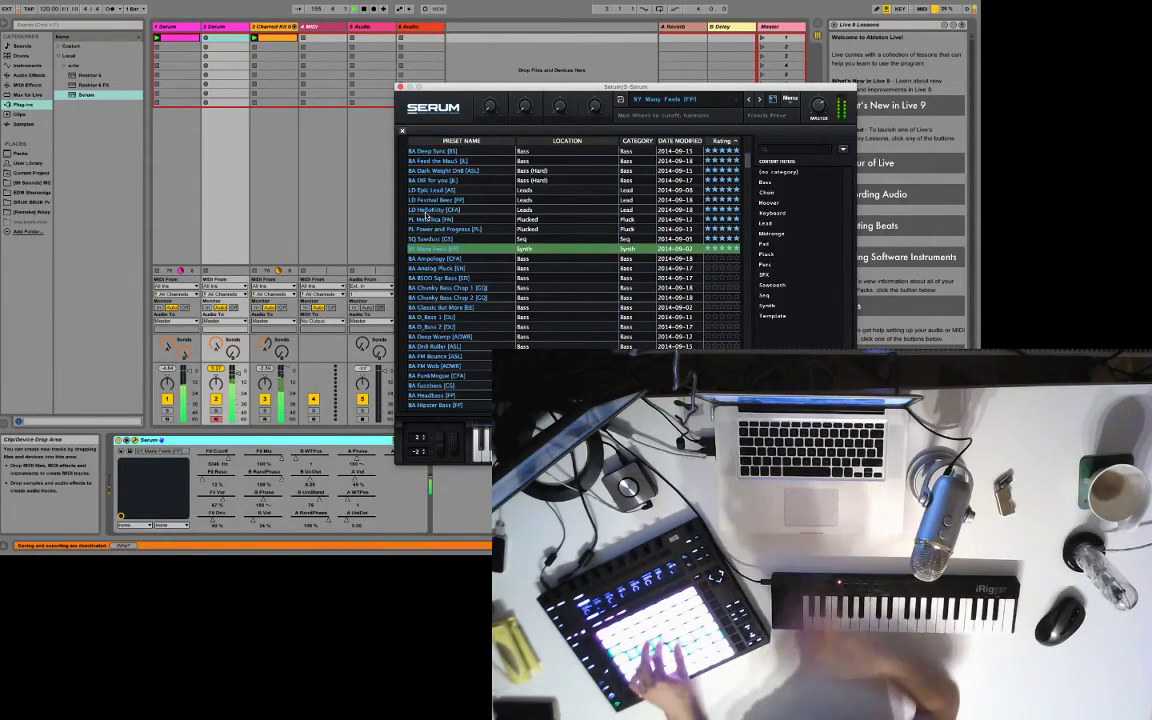
{"action": "key", "text": "Down"}
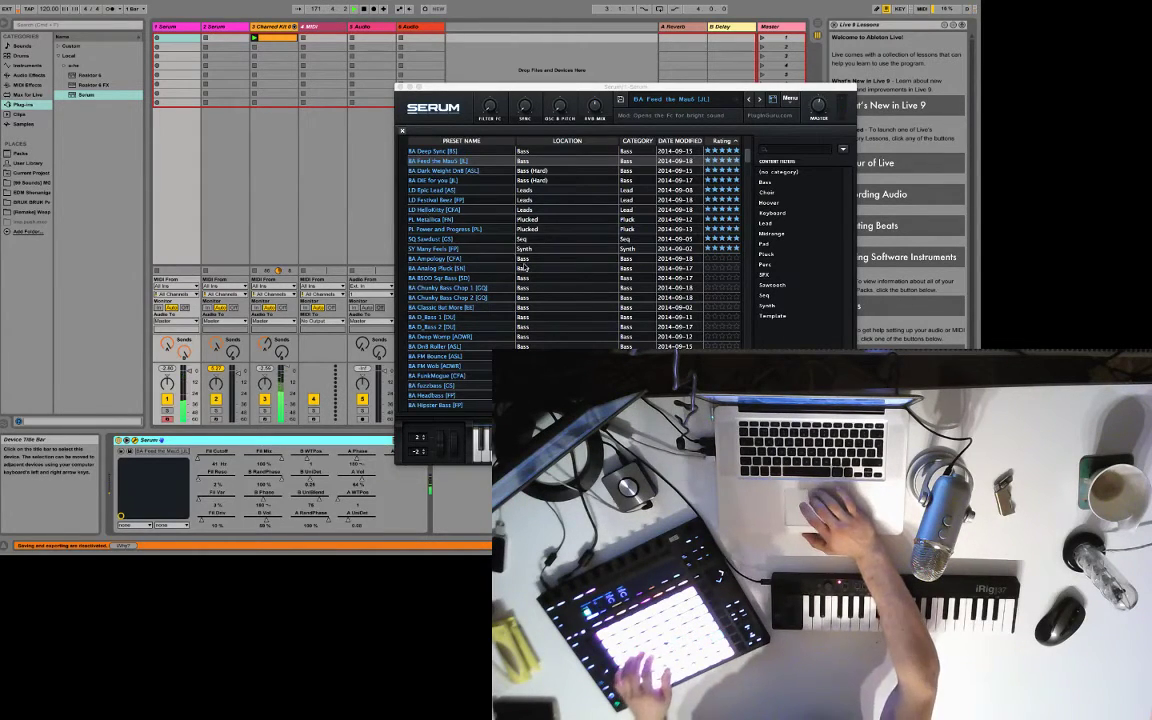
Audition SQ Sawdust and PL Power and Progress in the first track's Serum, and continue through the list to BA Ampology [CFA].
{"action": "left_click", "coordinate": [466, 238]}
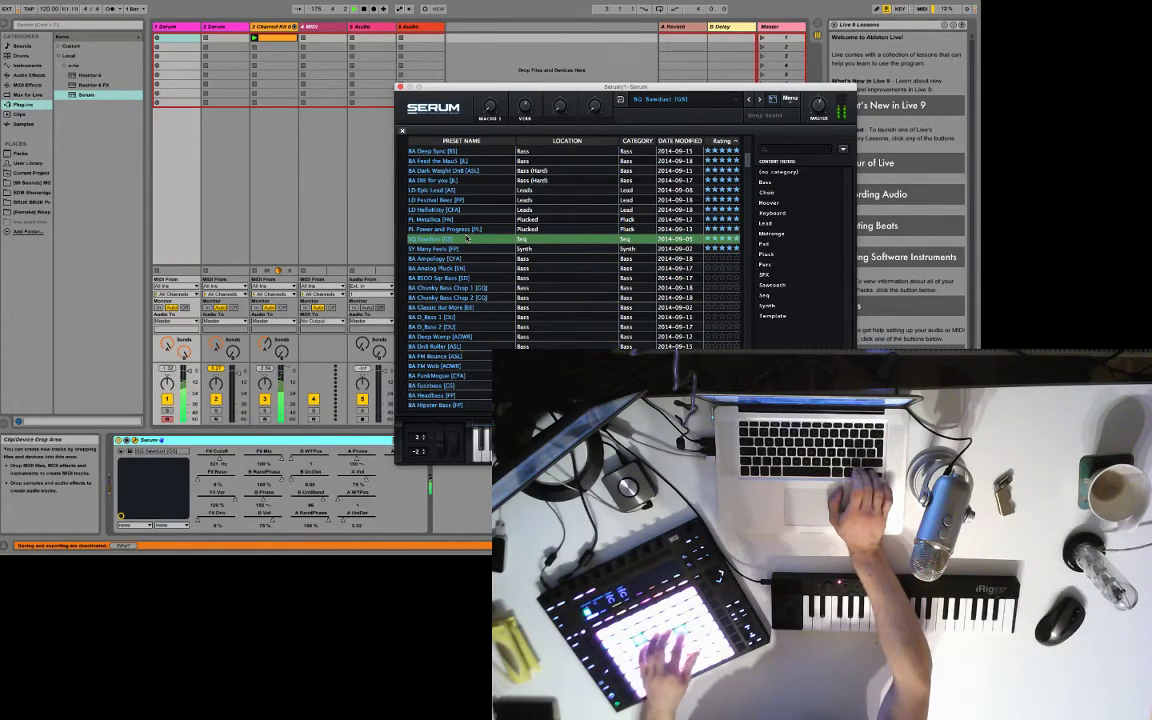
{"action": "key", "text": "Up"}
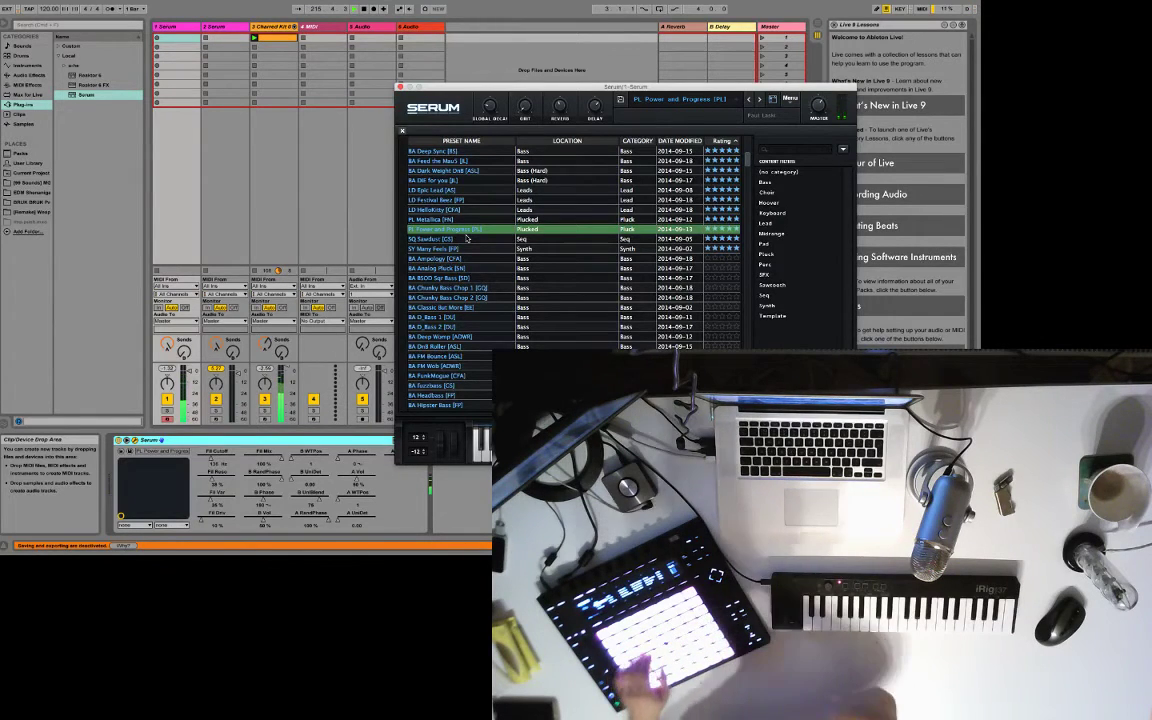
{"action": "key", "text": "Down"}
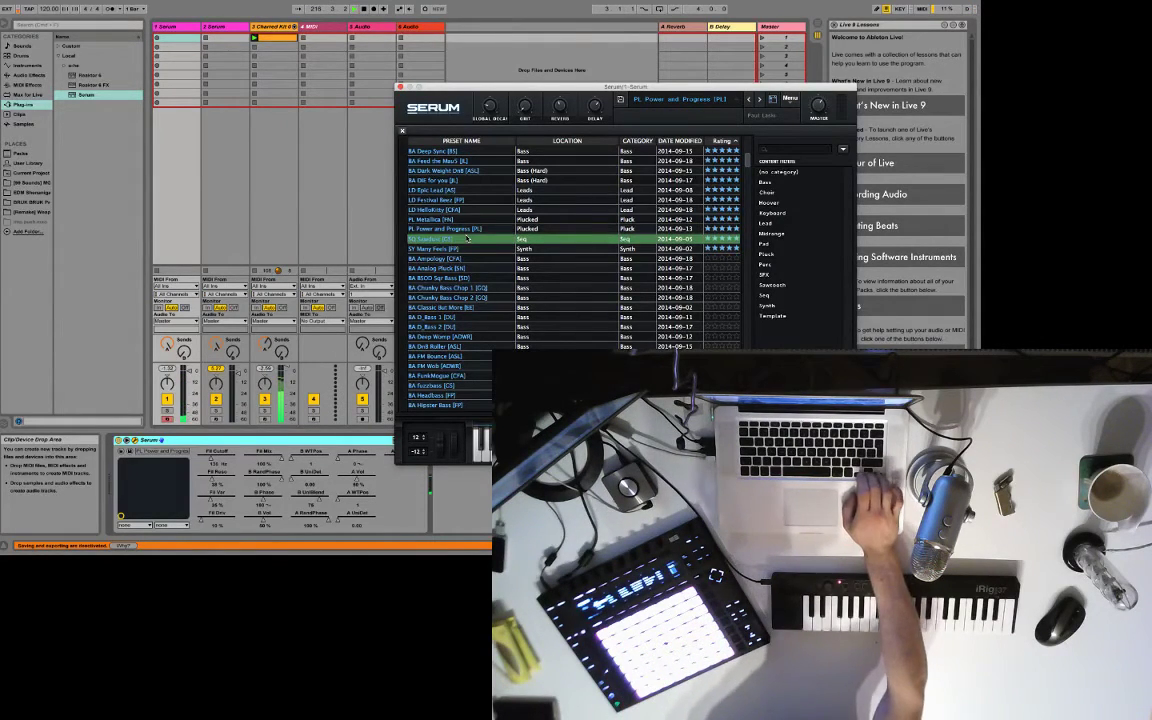
{"action": "key", "text": "Down"}
{"action": "key", "text": "Down"}
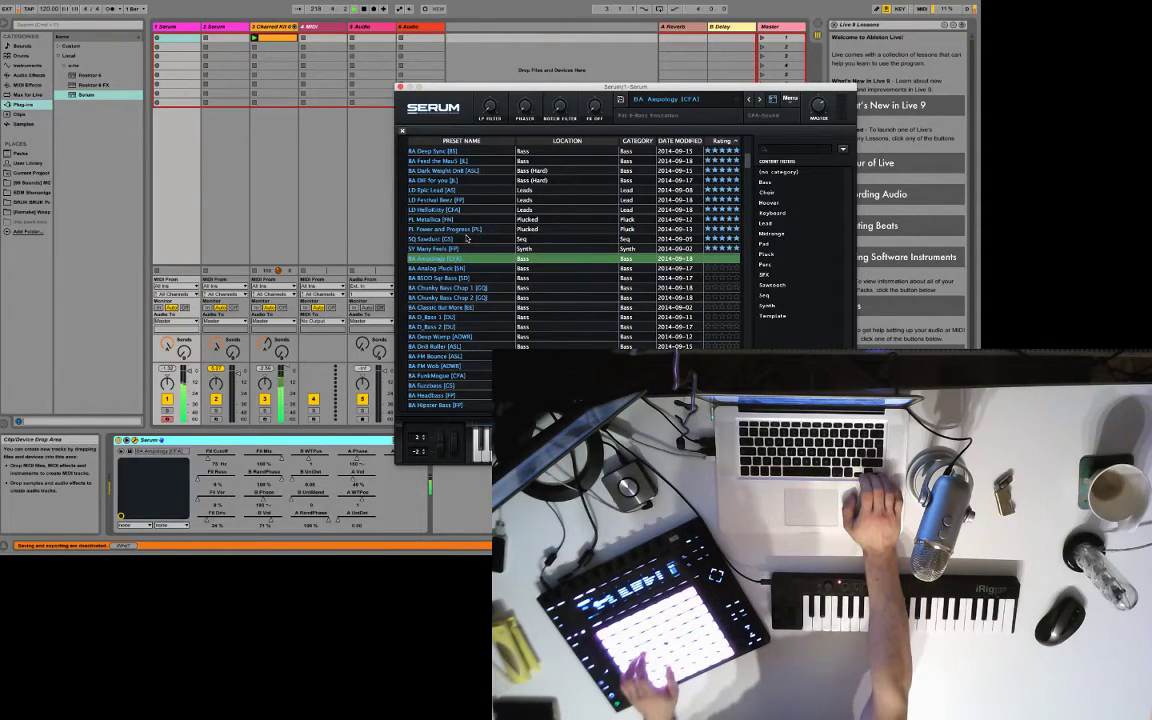
Step through the unrated bass presets in the first Serum, from BA Analog Pluck [SN] to BA Classic But More [EE].
{"action": "key", "text": "Down"}
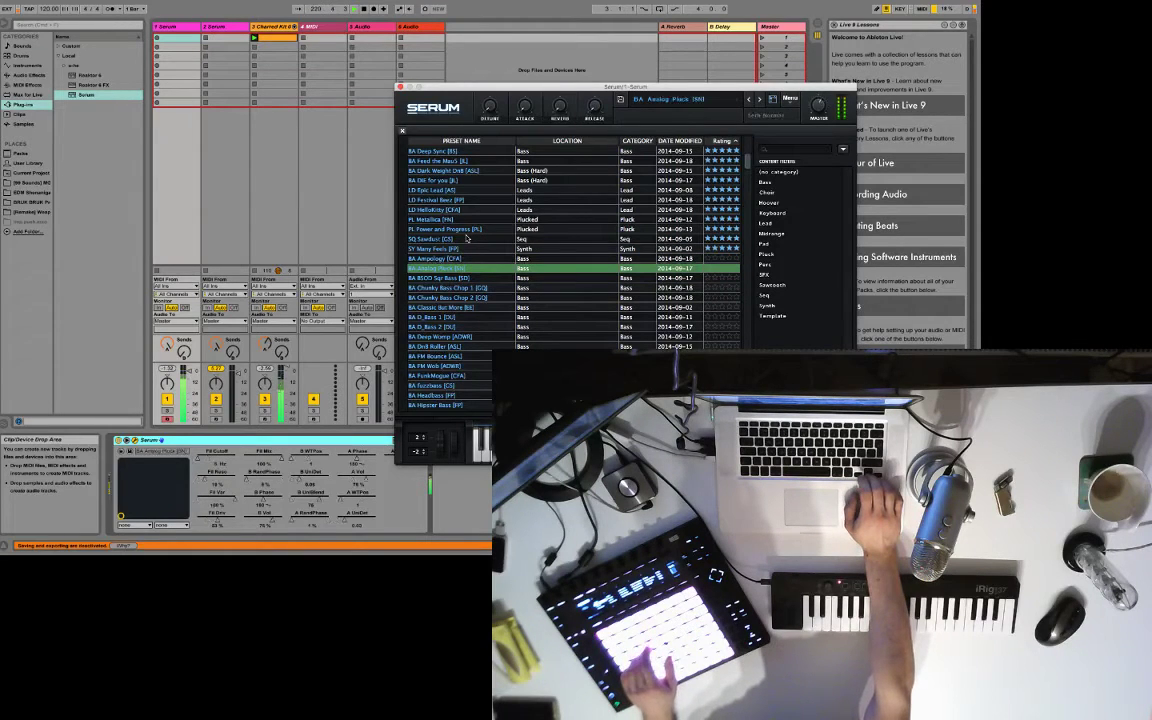
{"action": "key", "text": "Down"}
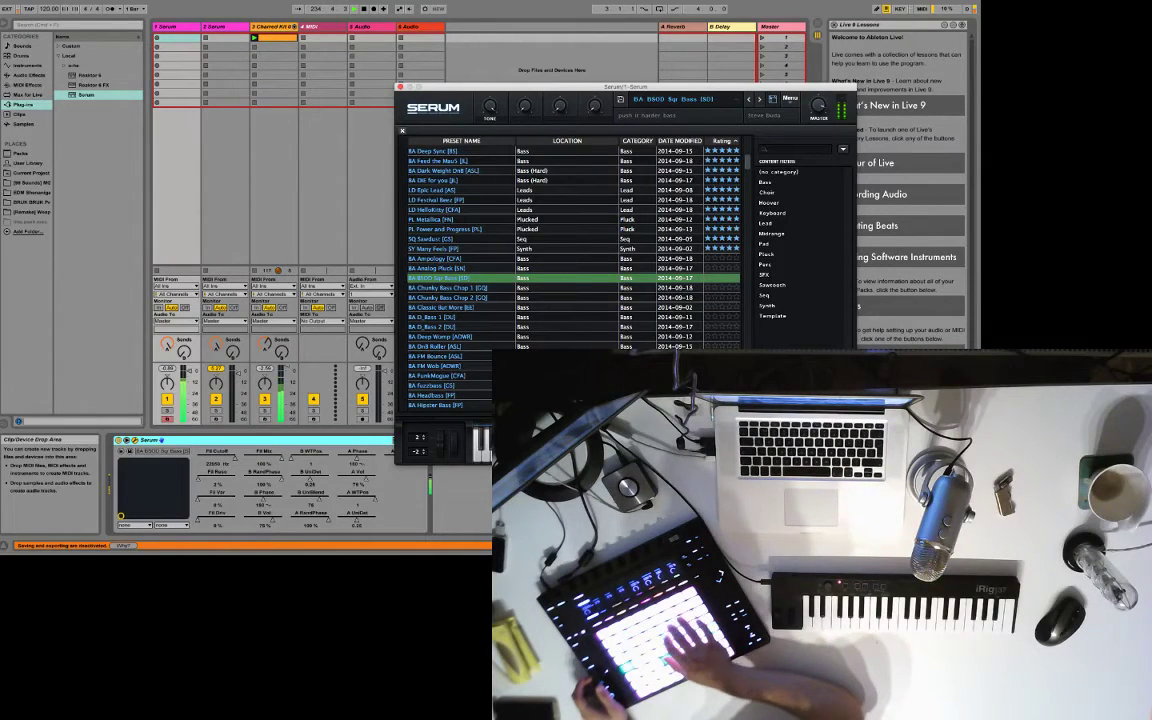
{"action": "key", "text": "Down"}
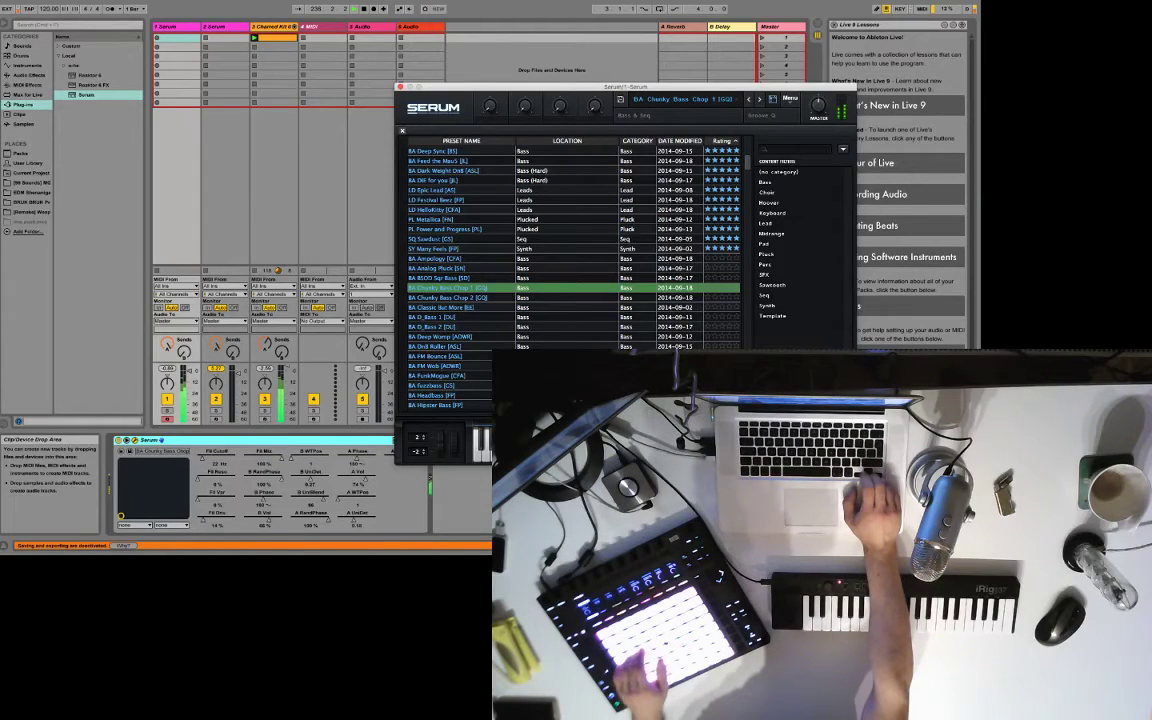
{"action": "key", "text": "Down"}
{"action": "key", "text": "Down"}
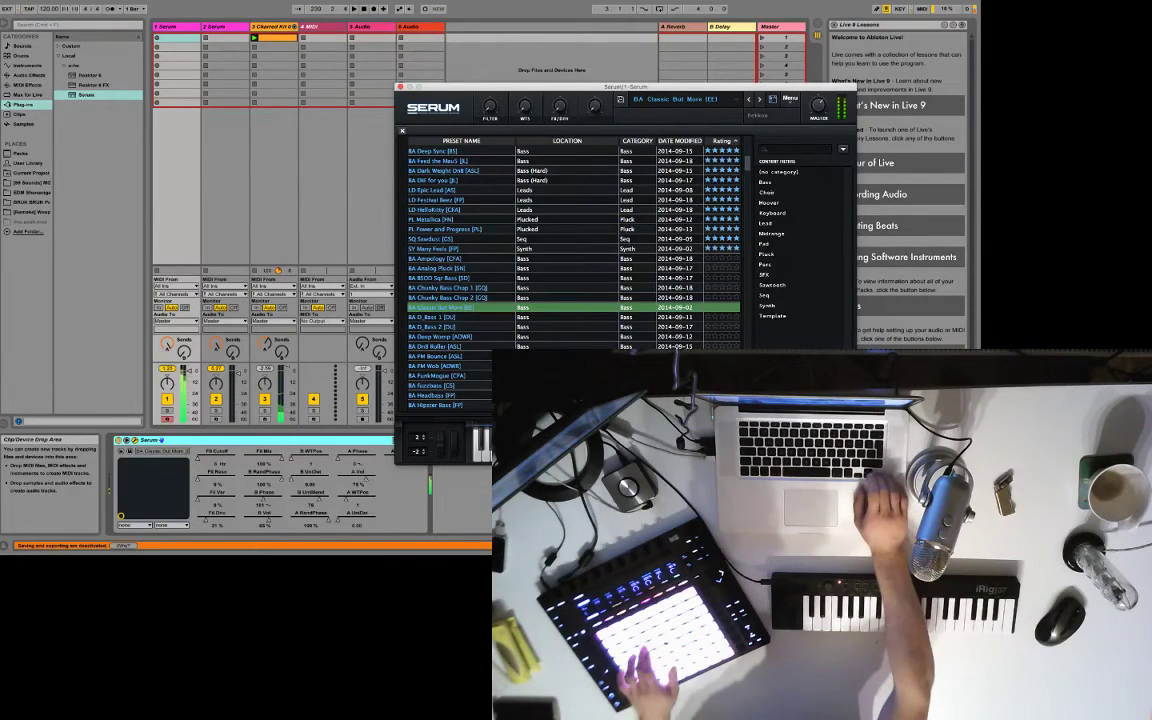
Continue through the unrated bass presets in the first Serum, auditioning BA D_Bass 1, BA D_Bass 2 and BA Deep Womp.
{"action": "key", "text": "Down"}
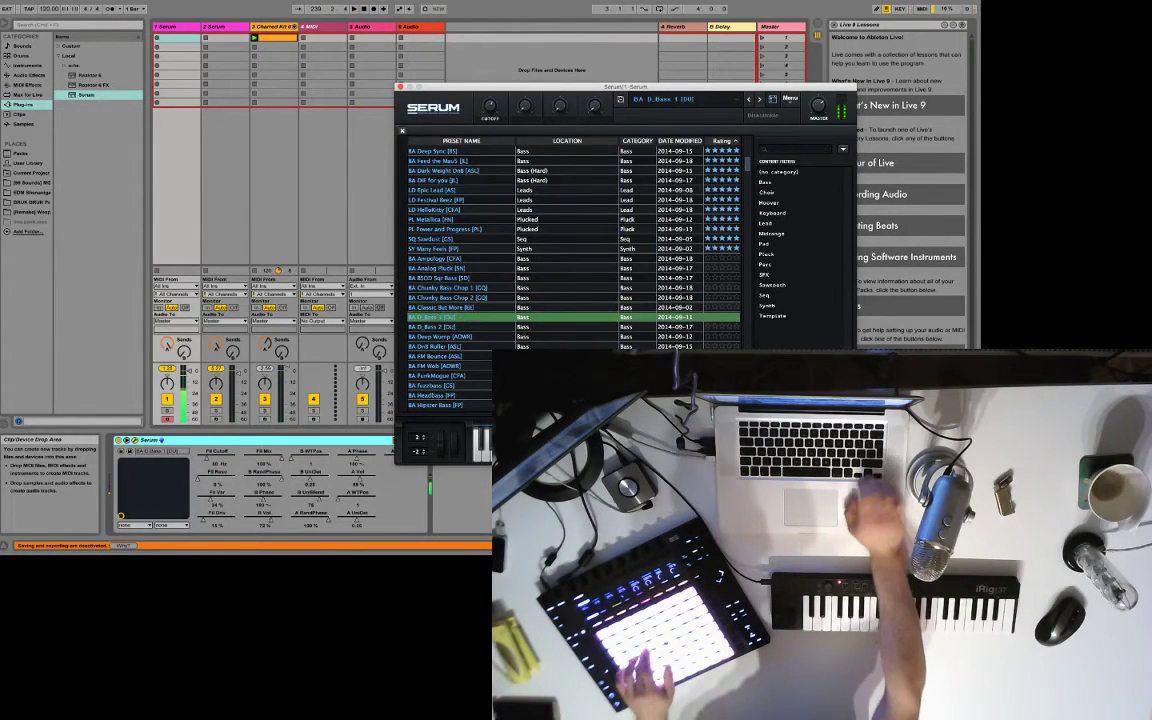
{"action": "key", "text": "Down"}
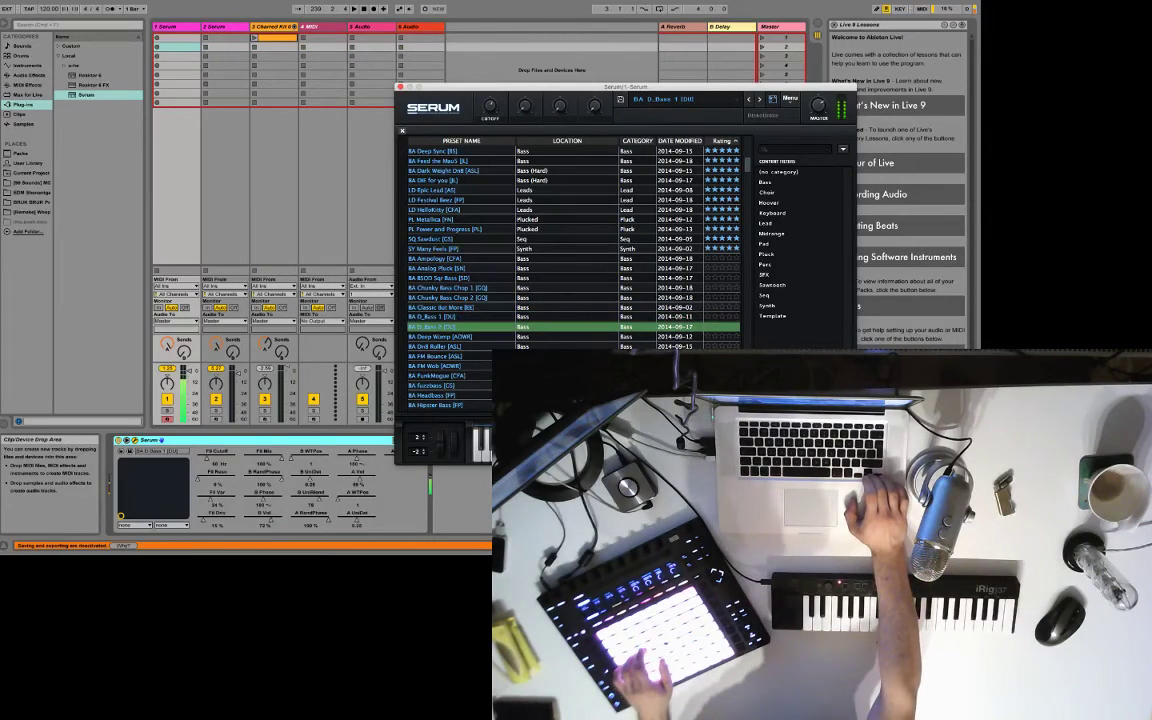
{"action": "key", "text": "Down"}
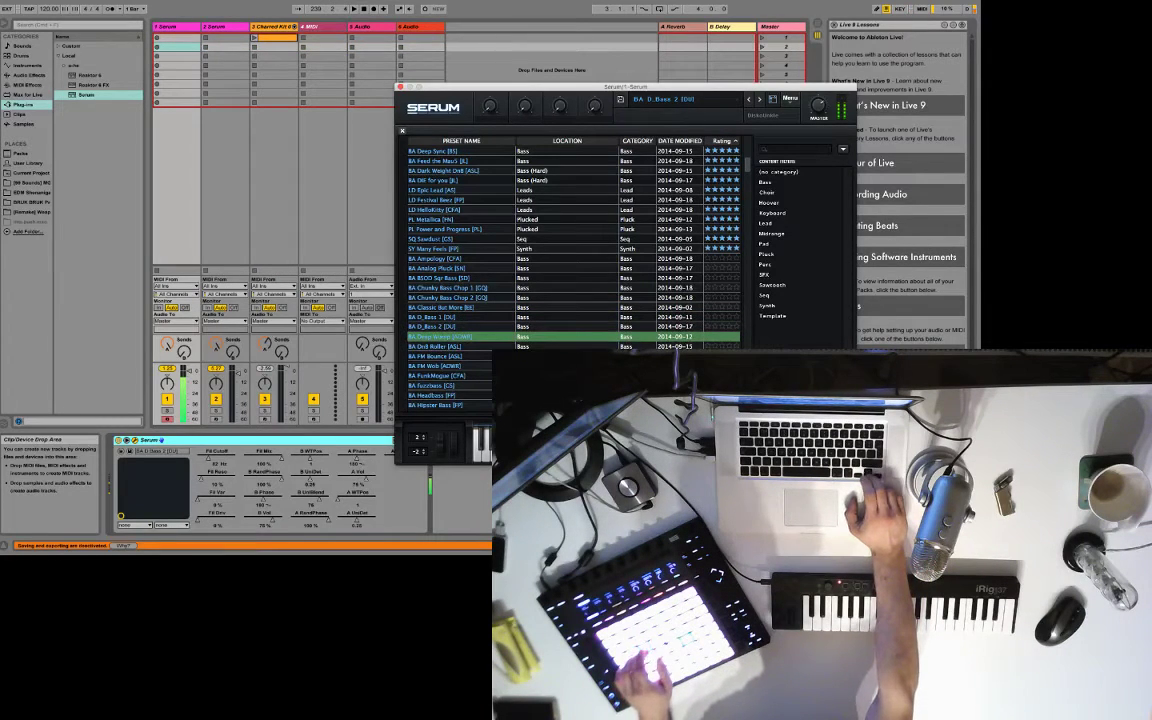
Filter the first Serum's presets to Seq and audition SQ Anxiety Loop, SQ Automator 1 and SQ Big Fat Squeezer.
{"action": "left_click", "coordinate": [770, 296]}
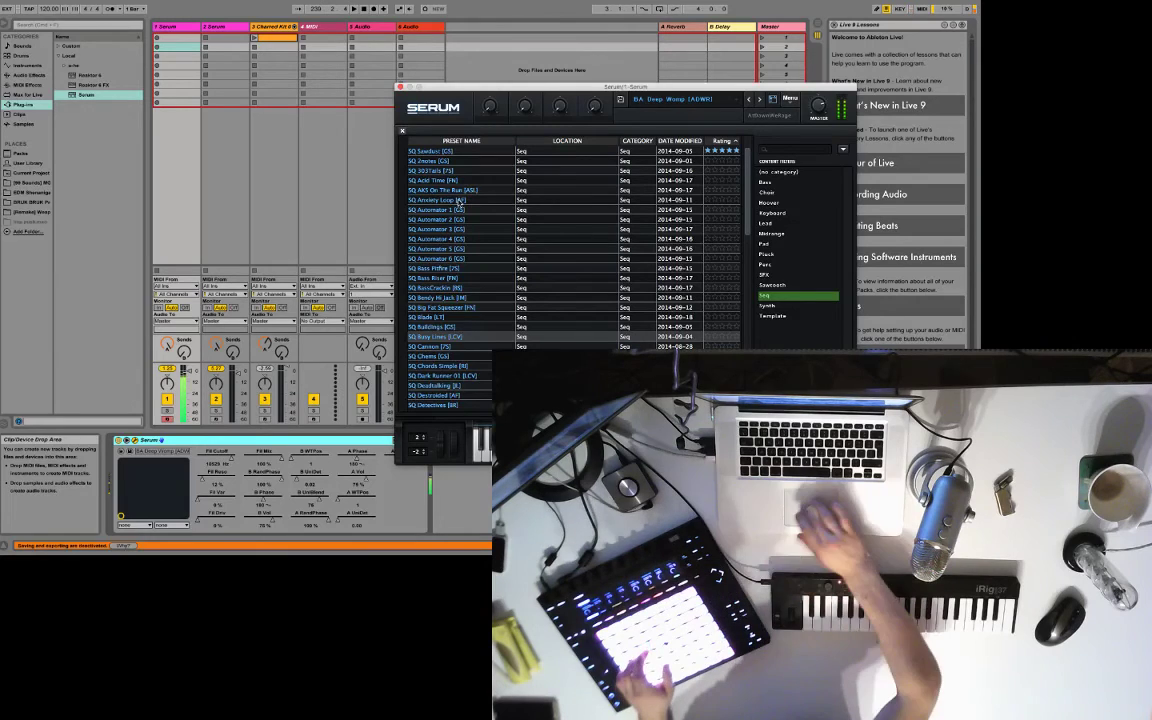
{"action": "left_click", "coordinate": [459, 201]}
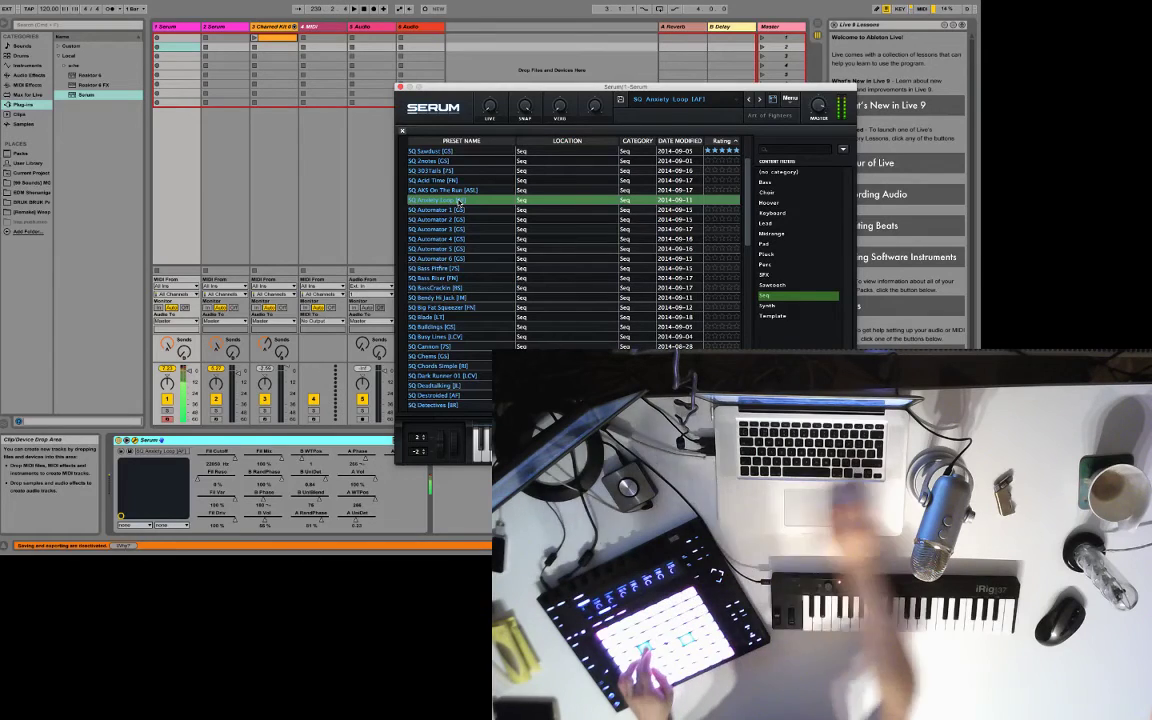
{"action": "key", "text": "Down"}
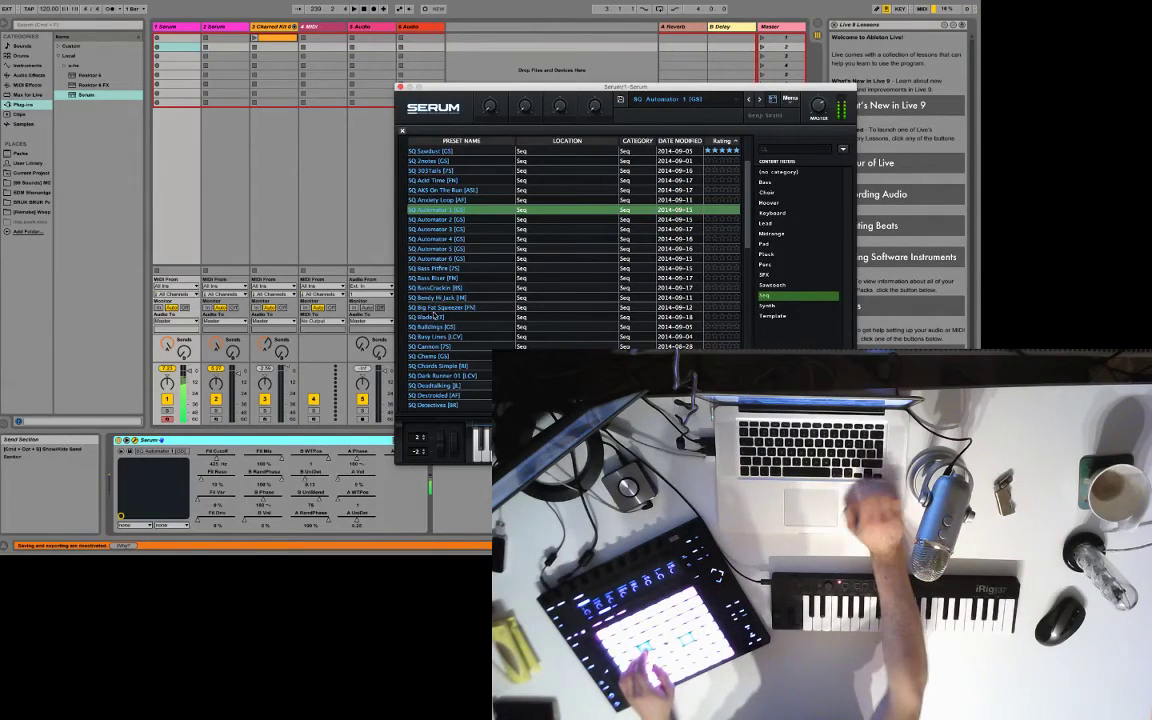
{"action": "left_click", "coordinate": [436, 316]}
{"action": "left_click", "coordinate": [437, 308]}
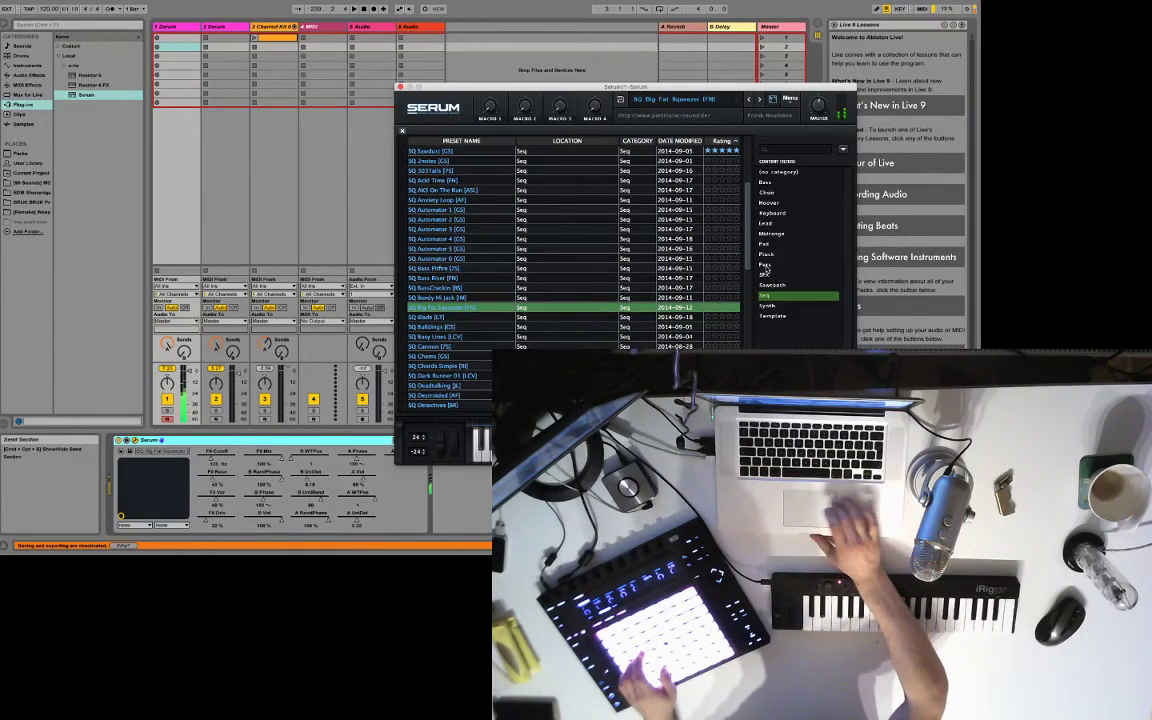
Filter the presets to the SFX category and audition FX DistantSemi [GS].
{"action": "left_click", "coordinate": [773, 274]}
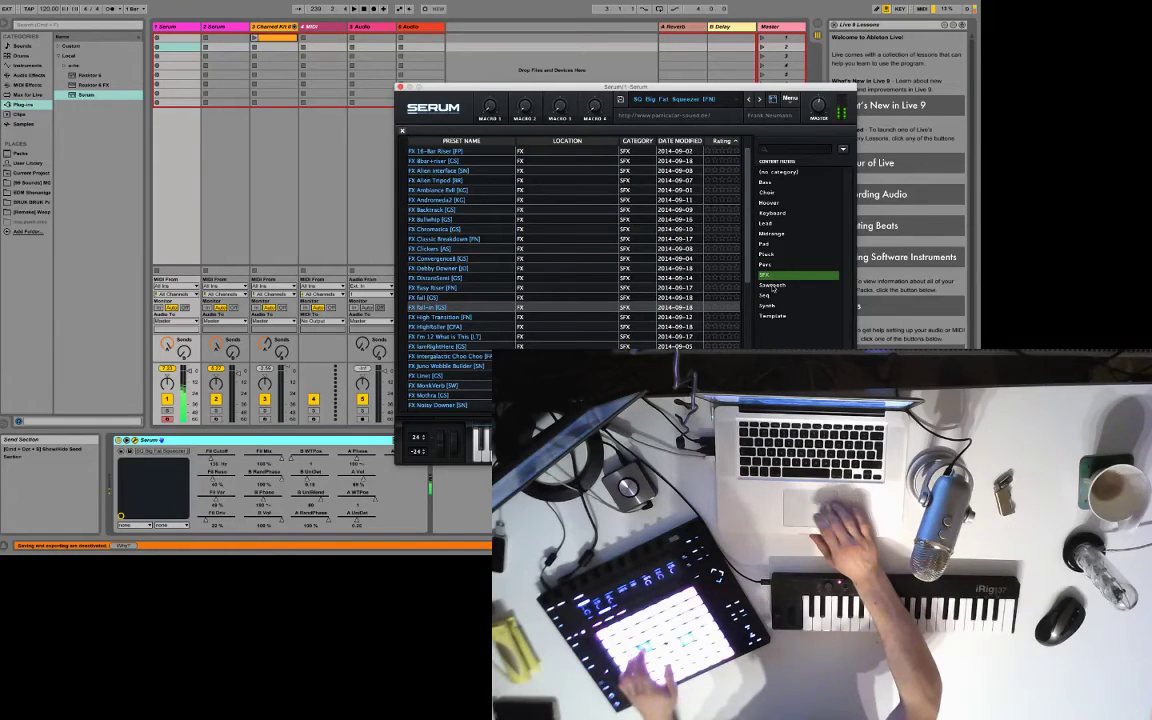
{"action": "left_click", "coordinate": [449, 277]}
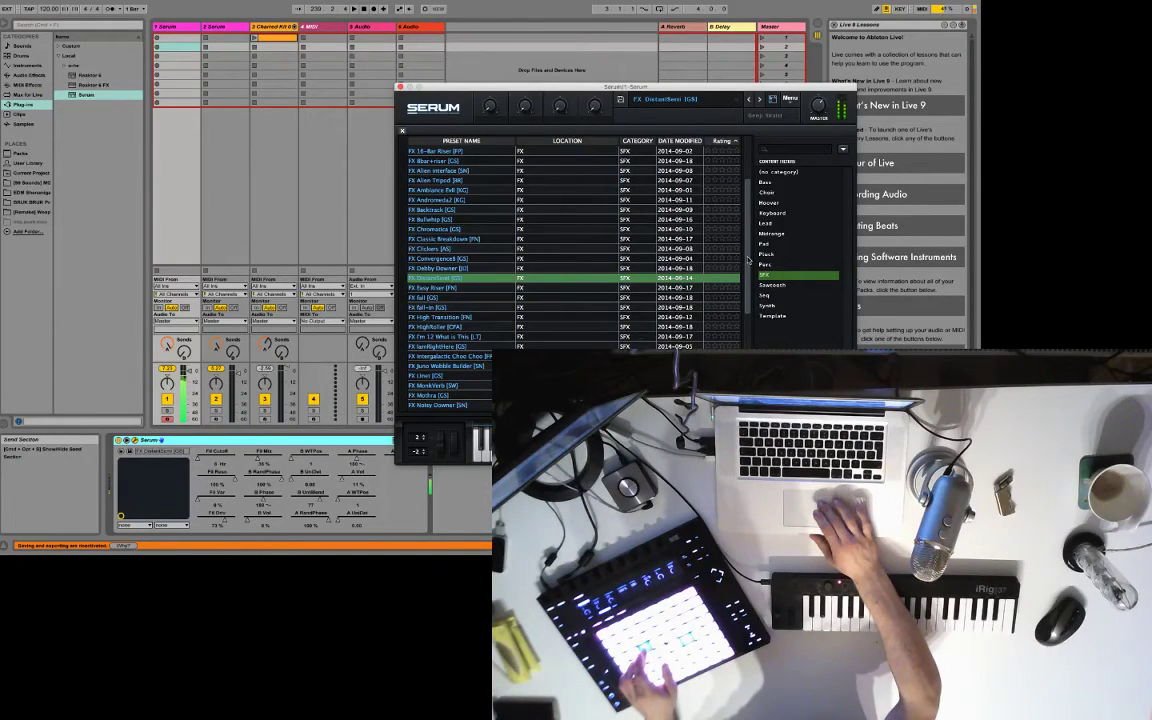
Filter the presets to Pad and audition PD D_Pad 2, PD Defiant, PD Dont Go In There and PD Emotional More.
{"action": "left_click", "coordinate": [766, 245]}
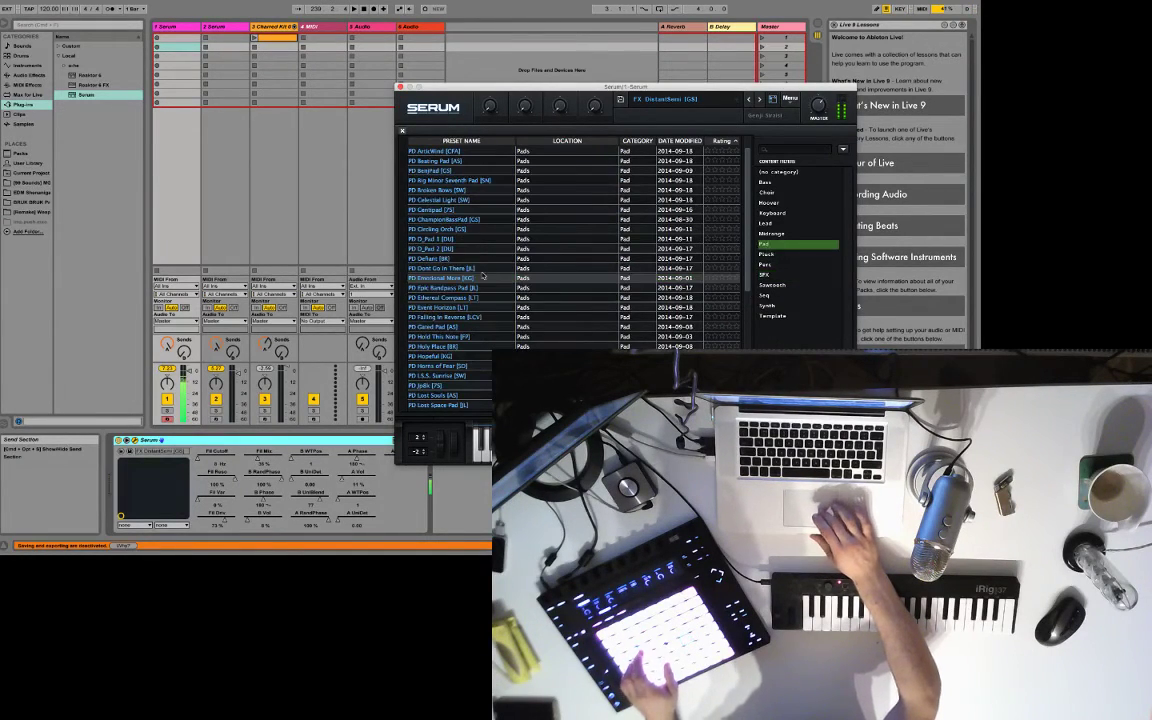
{"action": "left_click", "coordinate": [451, 250]}
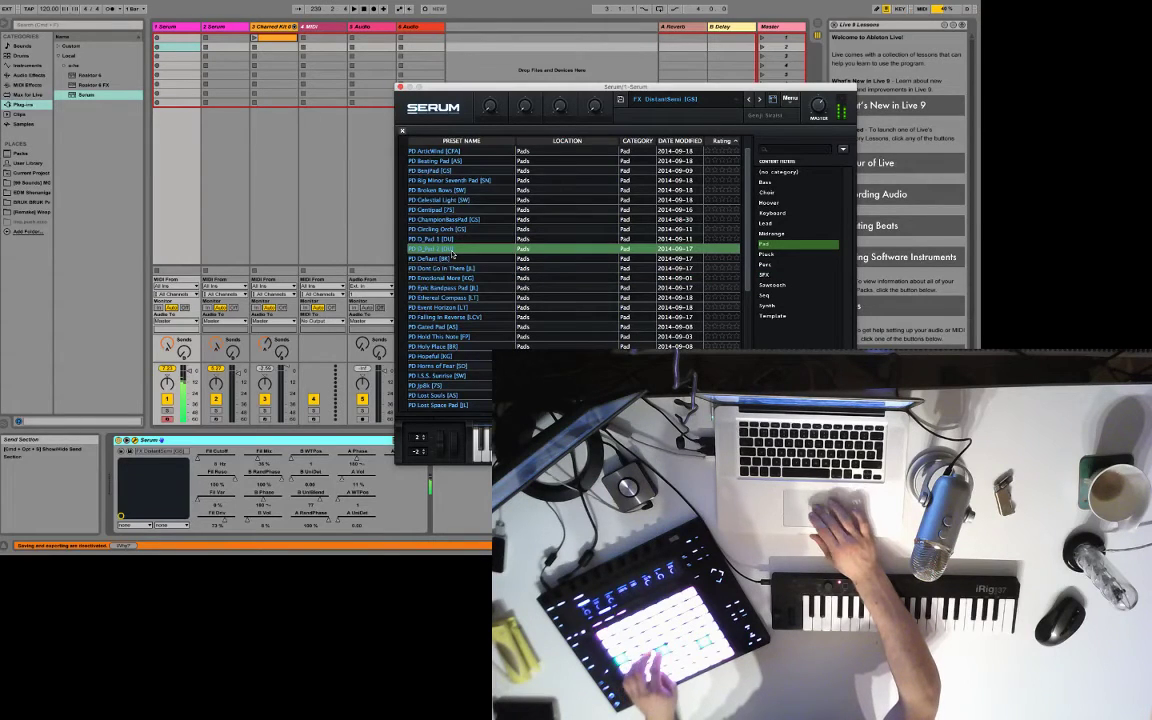
{"action": "left_click", "coordinate": [452, 257]}
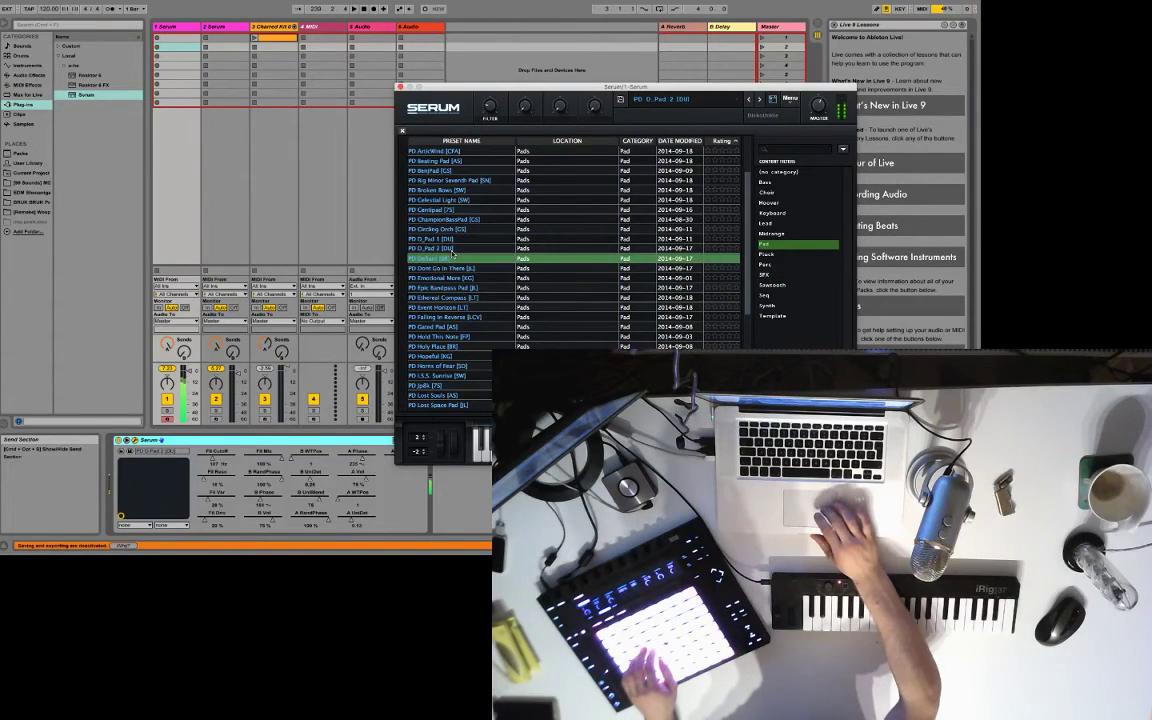
{"action": "key", "text": "Down"}
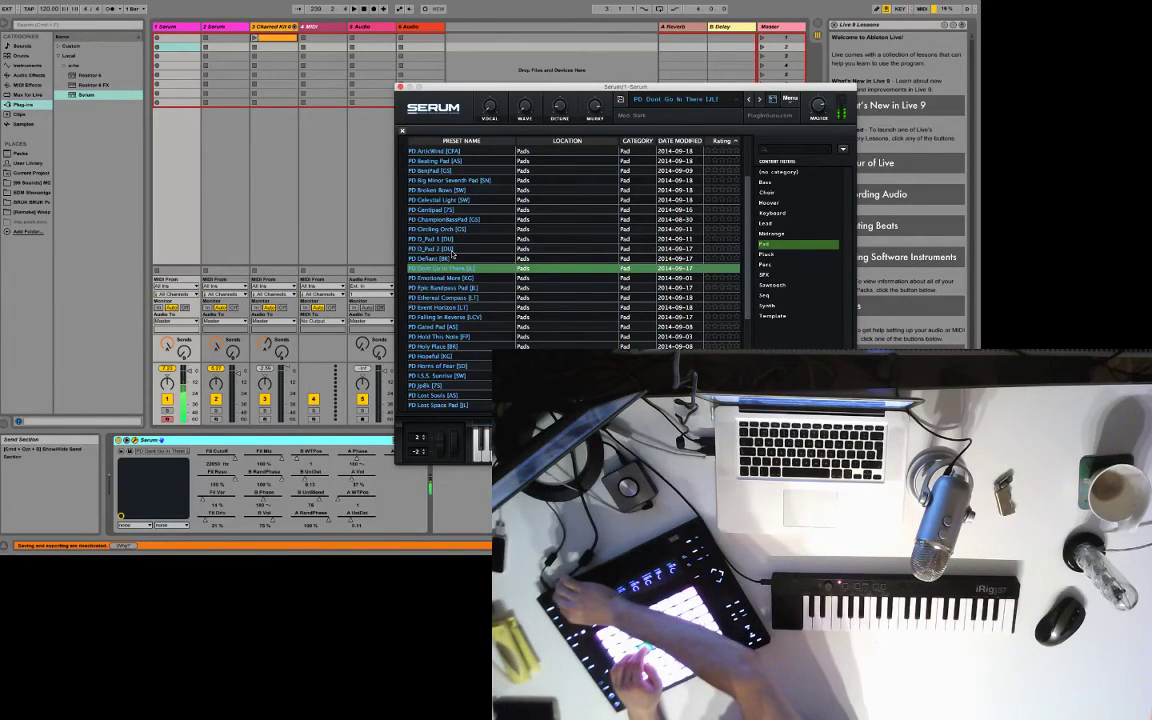
{"action": "key", "text": "Down"}
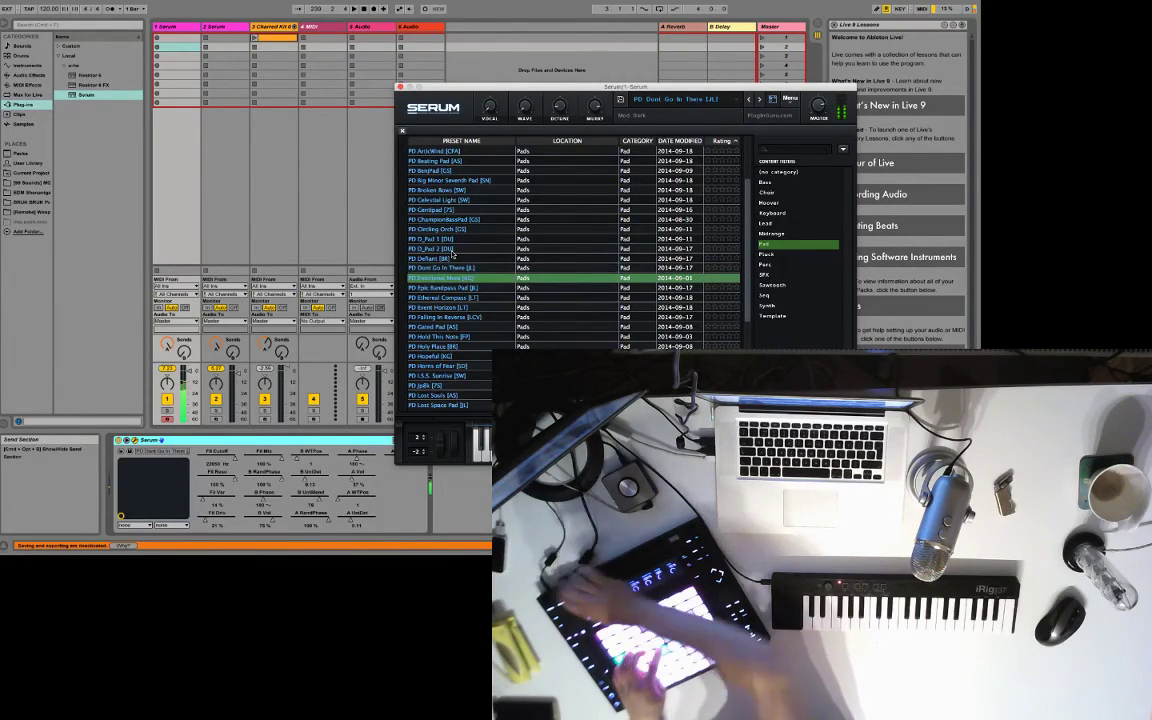
{"action": "key", "text": "Return"}
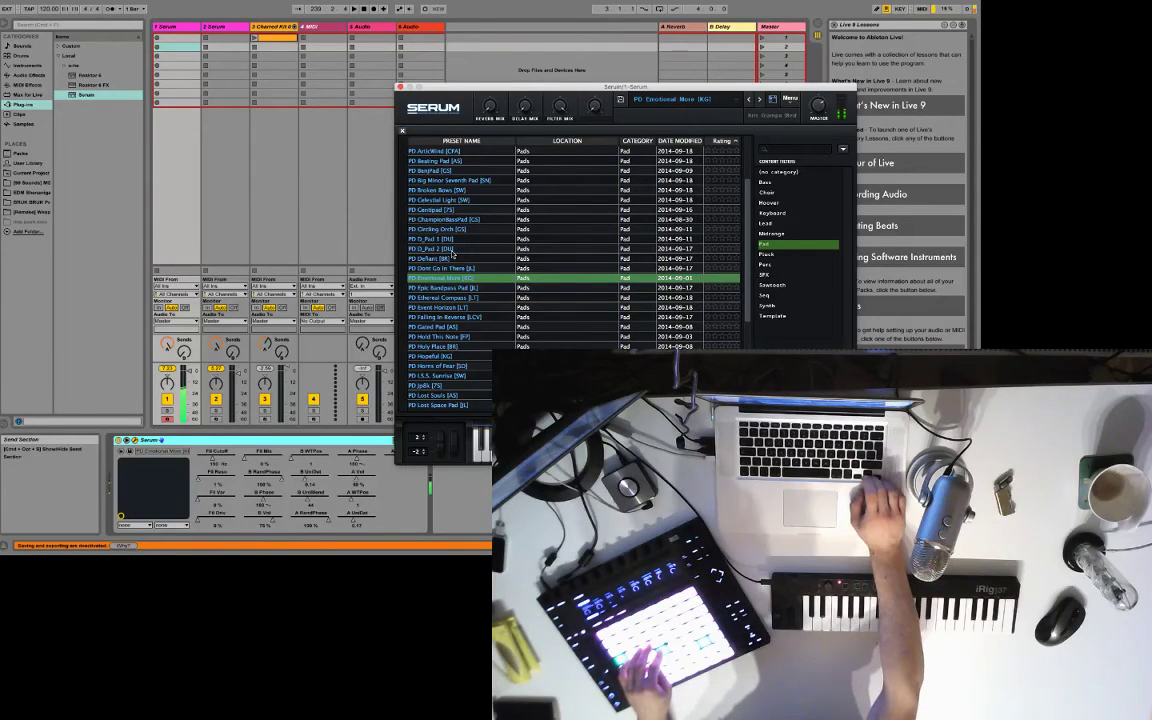
Audition PD Epic Bandpass Pad and PD Ethereal Compass, and load the PD Event Horizon [LT] pad in the first Serum.
{"action": "key", "text": "Down"}
{"action": "key", "text": "Return"}
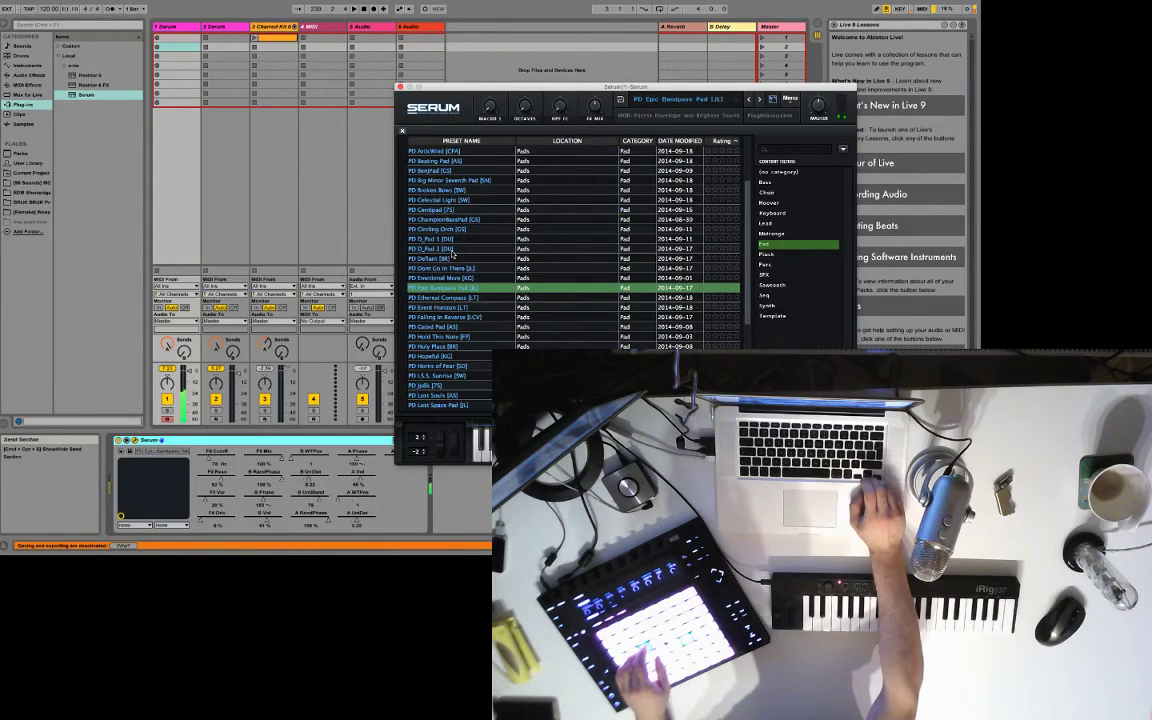
{"action": "key", "text": "Down"}
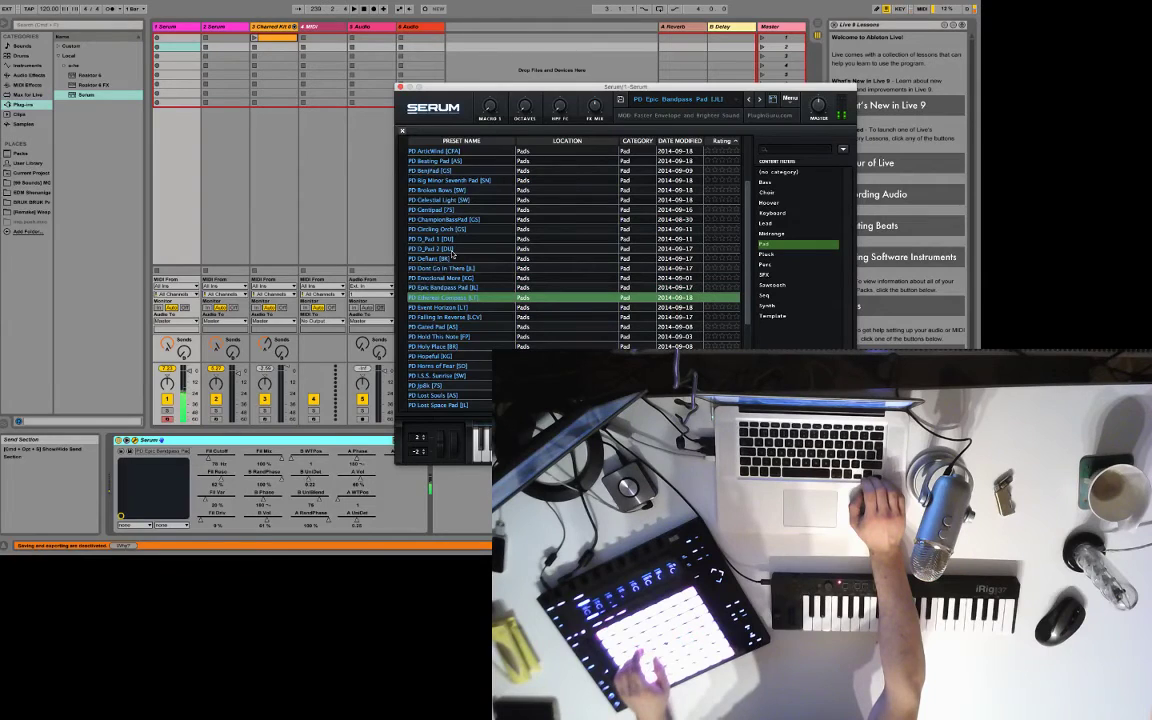
{"action": "key", "text": "Return"}
{"action": "key", "text": "Down"}
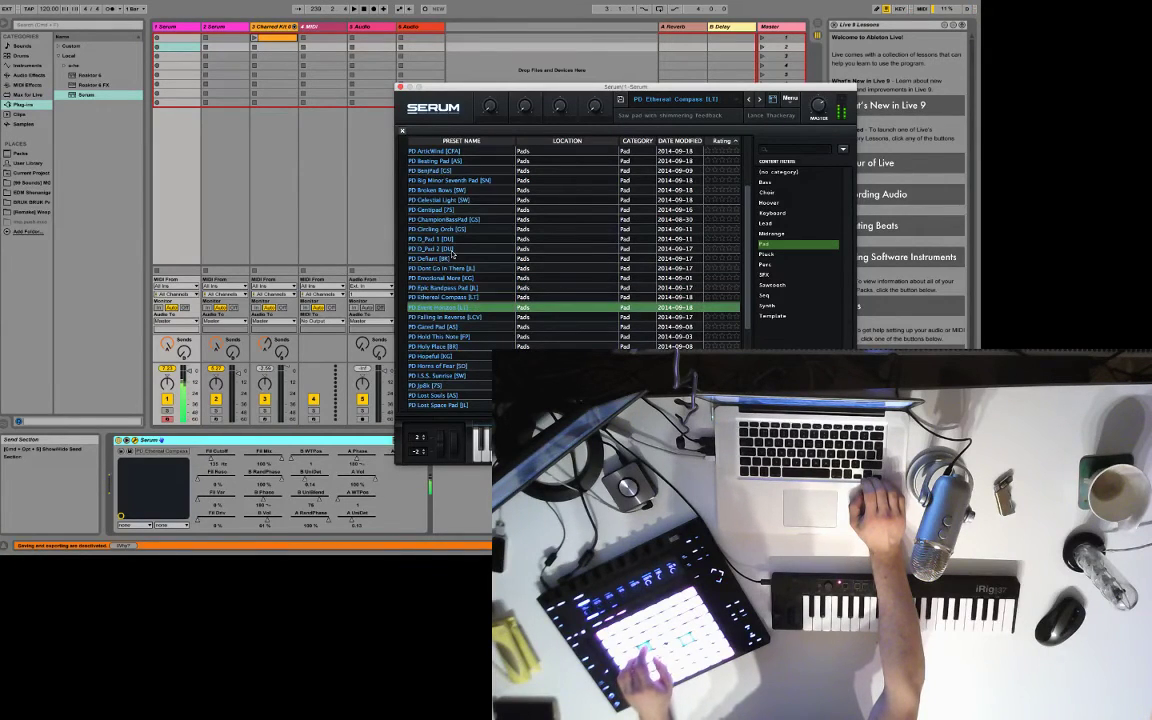
{"action": "key", "text": "Return"}
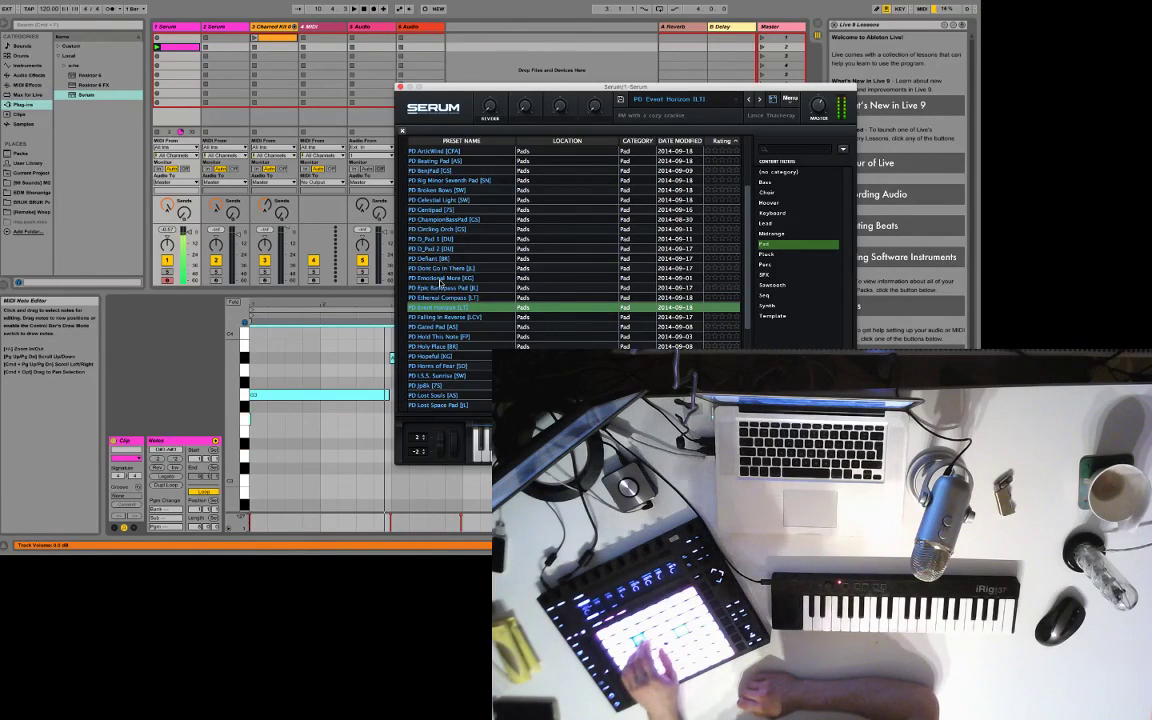
Delete the MIDI clip in the second slot of the first Serum track.
{"action": "key", "text": "Delete"}
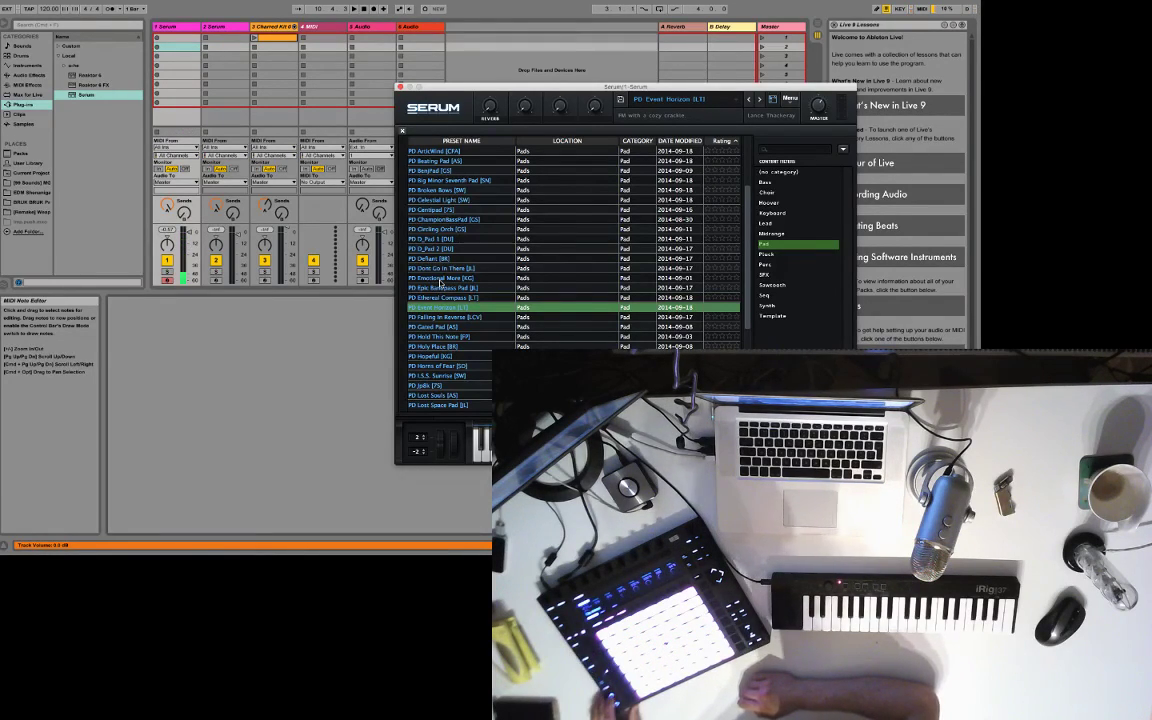